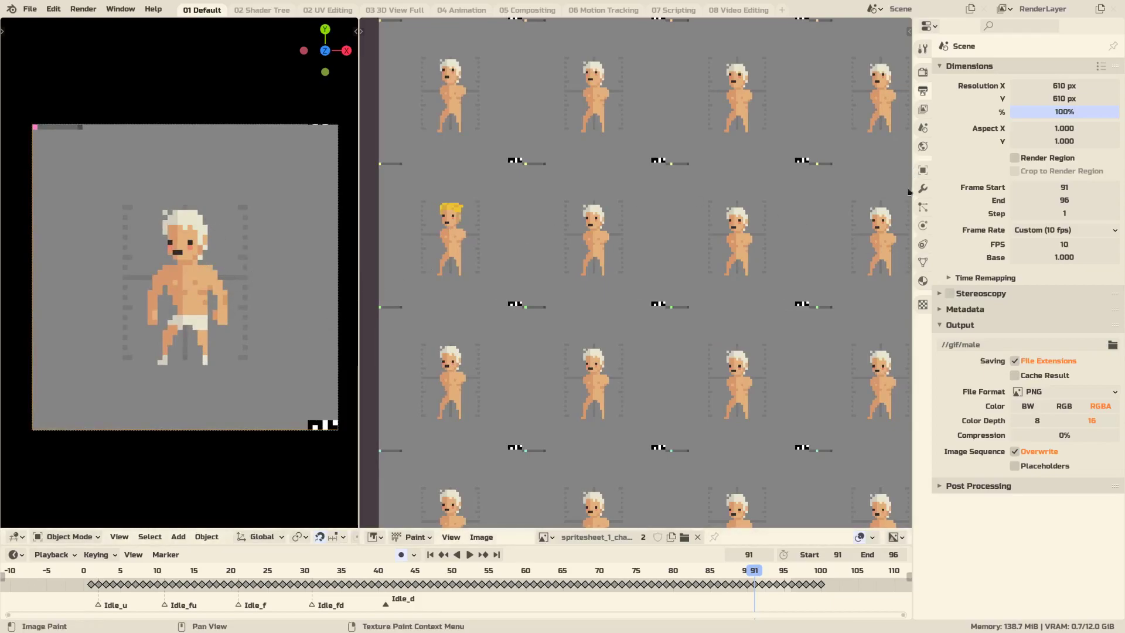
# Lower the scene's frame rate to 6 fps and play the animation to check its speed
pyautogui.click(1016, 244)
pyautogui.click(1017, 244)
pyautogui.click(1016, 244)
pyautogui.click(1016, 244)
pyautogui.press('space')
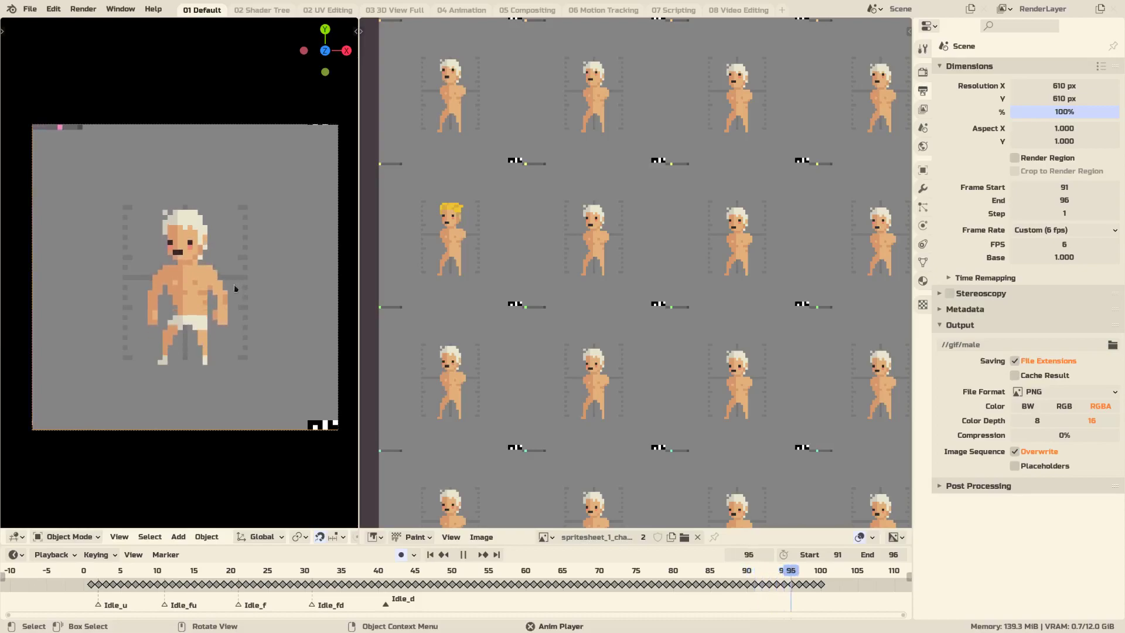
pyautogui.press('space')
# Return to frame 91 and examine the rows of character sprites in spritesheet_1_character.png
pyautogui.moveTo(556, 381)
pyautogui.mouseDown(button='middle')
pyautogui.moveTo(577, 193)
pyautogui.moveTo(551, 280)
pyautogui.mouseUp(button='middle')
pyautogui.moveTo(553, 347); pyautogui.dragTo(547, 253, button='middle')
pyautogui.moveTo(764, 577); pyautogui.dragTo(755, 577)
pyautogui.scroll(-4, 512, 307)
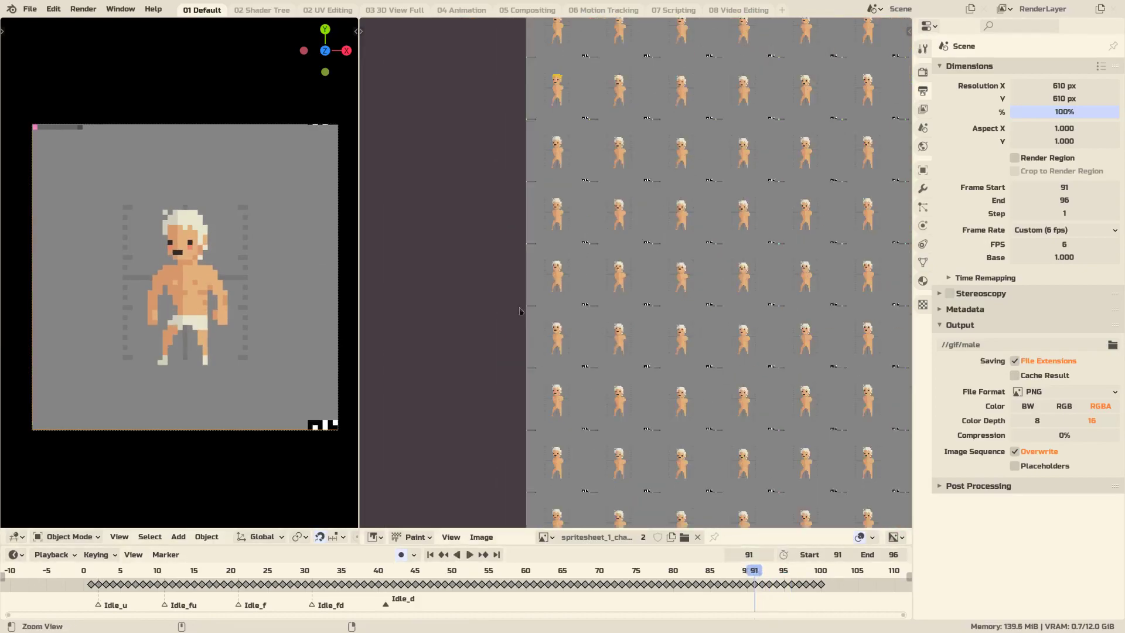
pyautogui.moveTo(553, 395); pyautogui.dragTo(533, 210, button='middle')
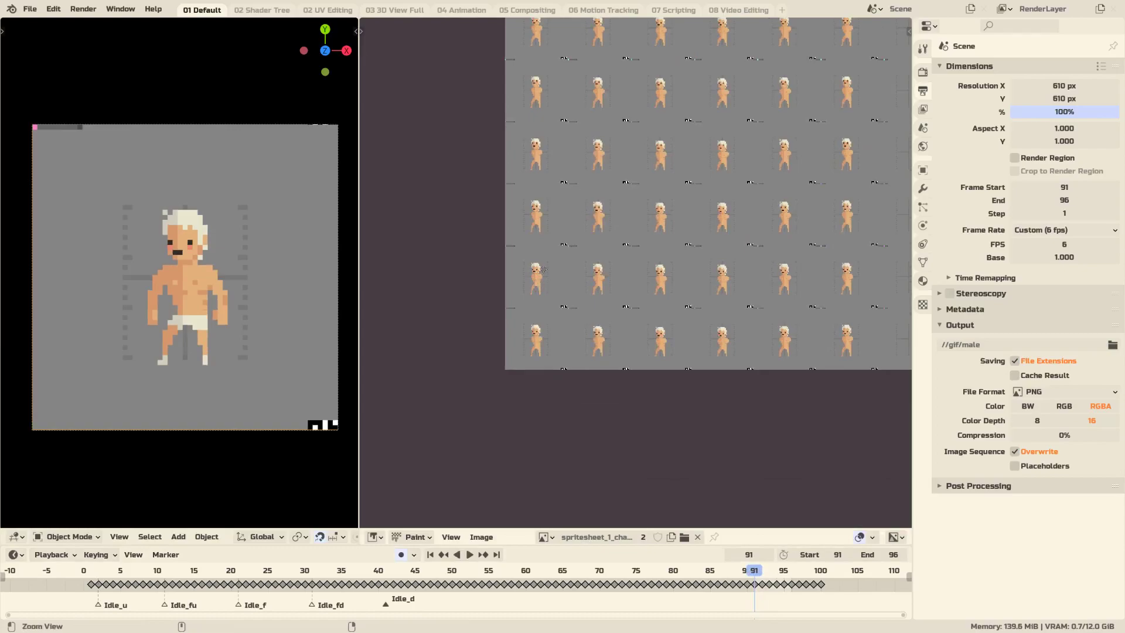
pyautogui.scroll(5, 532, 265)
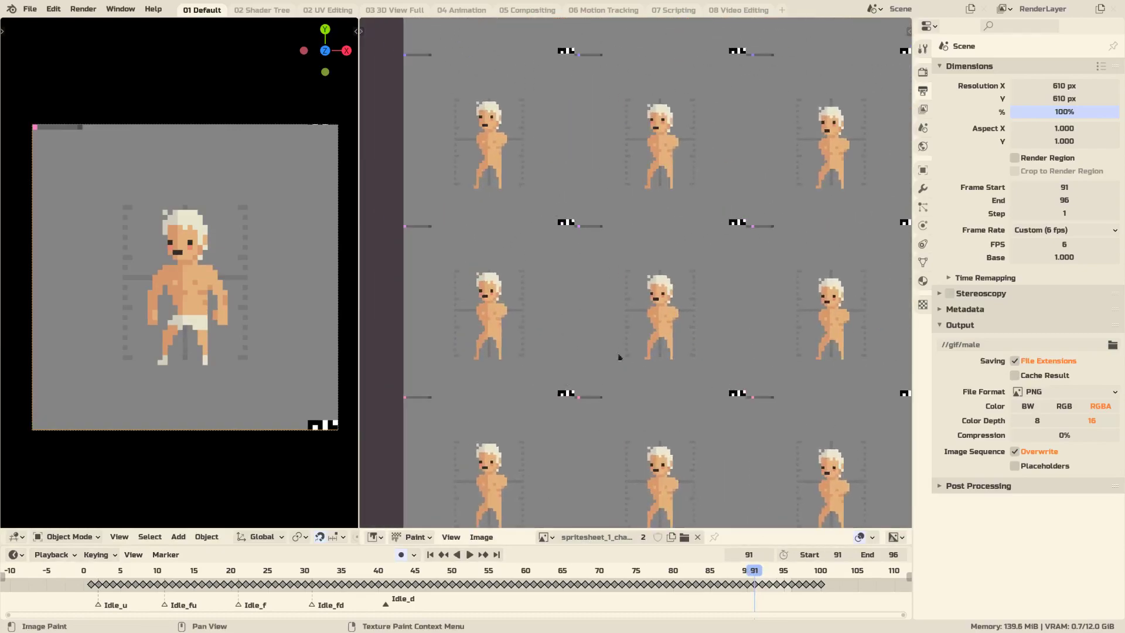
pyautogui.scroll(-6, 603, 297)
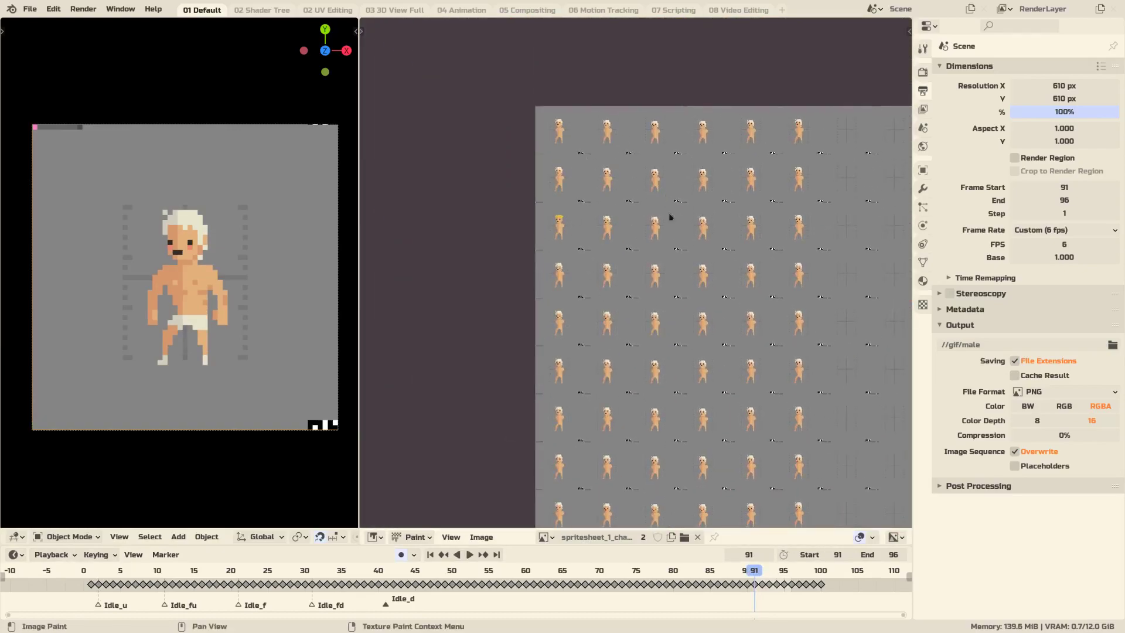
pyautogui.moveTo(675, 299); pyautogui.dragTo(583, 234, button='middle')
# View the blank spritesheet template image in full, and return to spritesheet_1_character.png
pyautogui.click(544, 537)
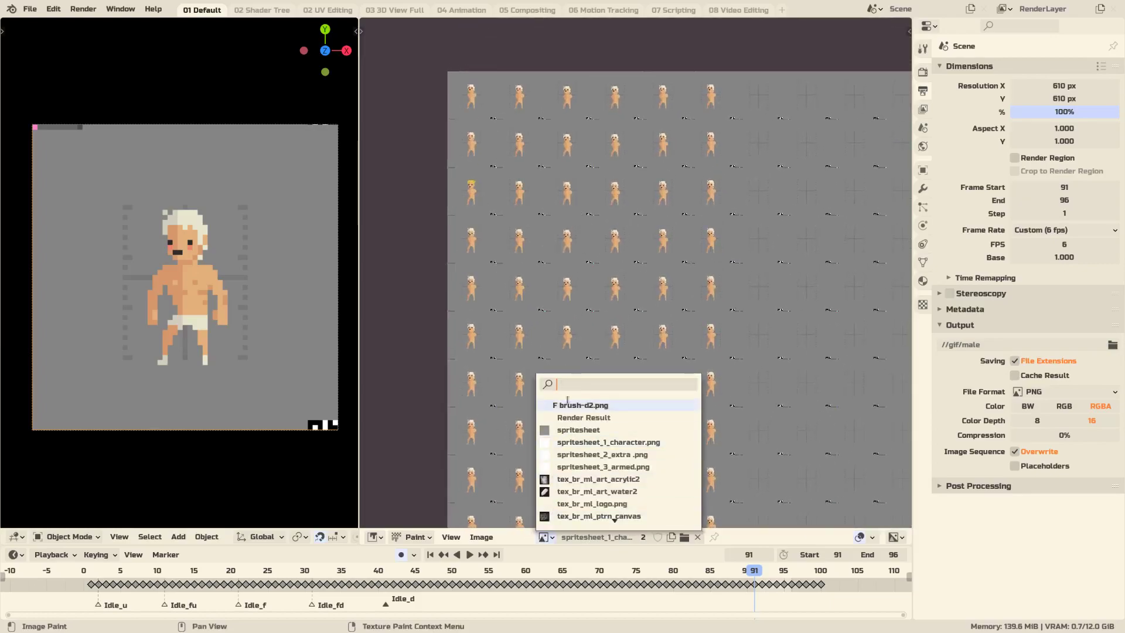
pyautogui.click(587, 430)
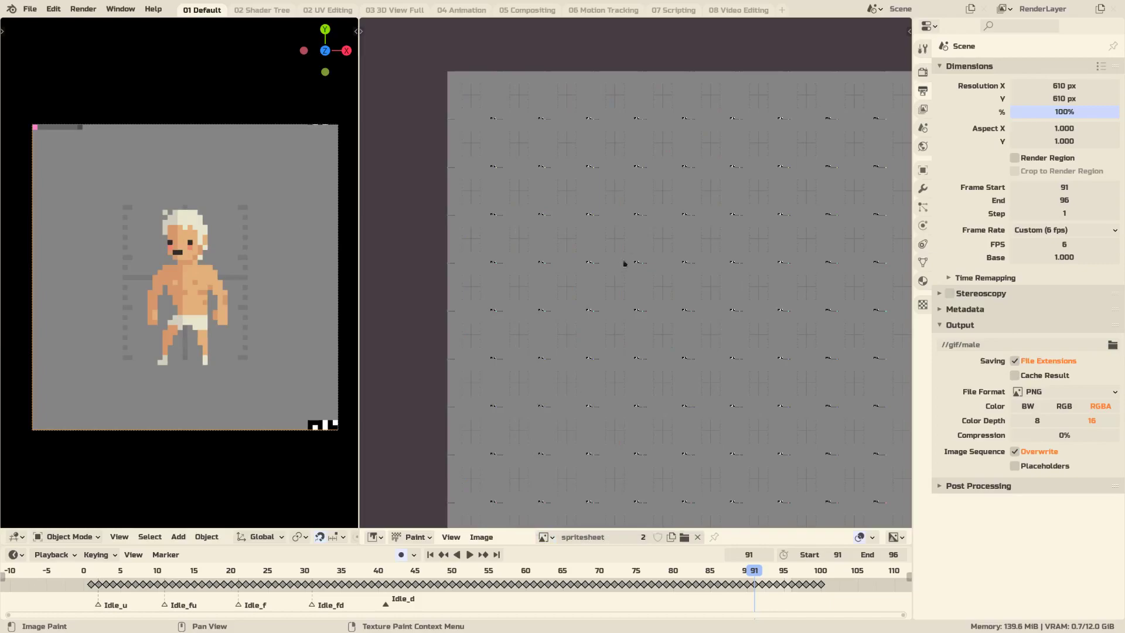
pyautogui.scroll(-3, 706, 232)
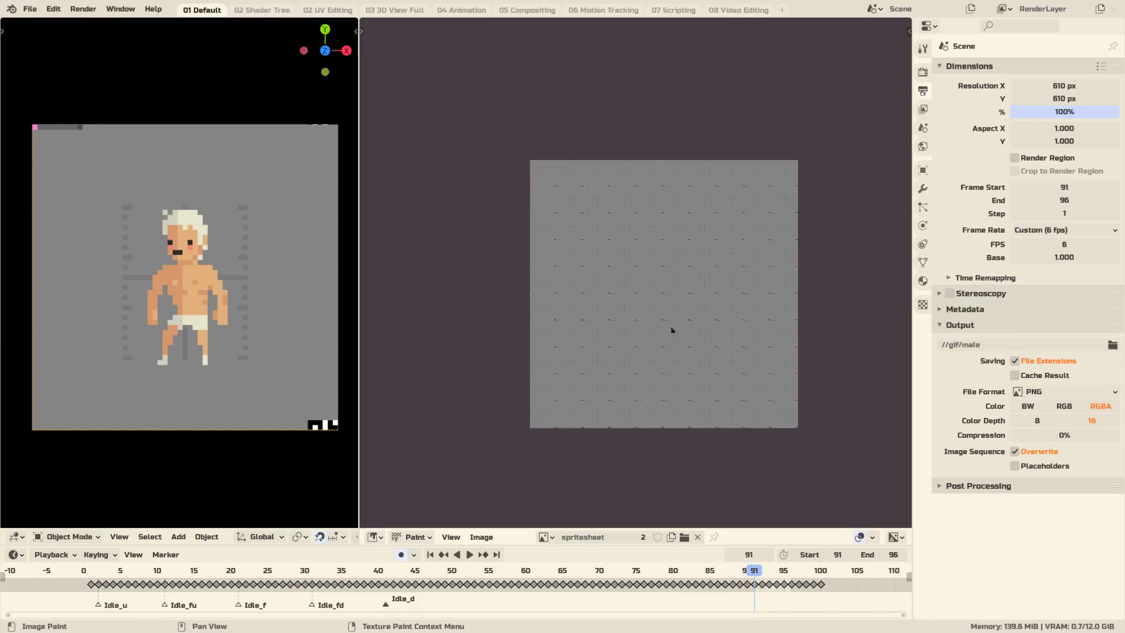
pyautogui.click(546, 536)
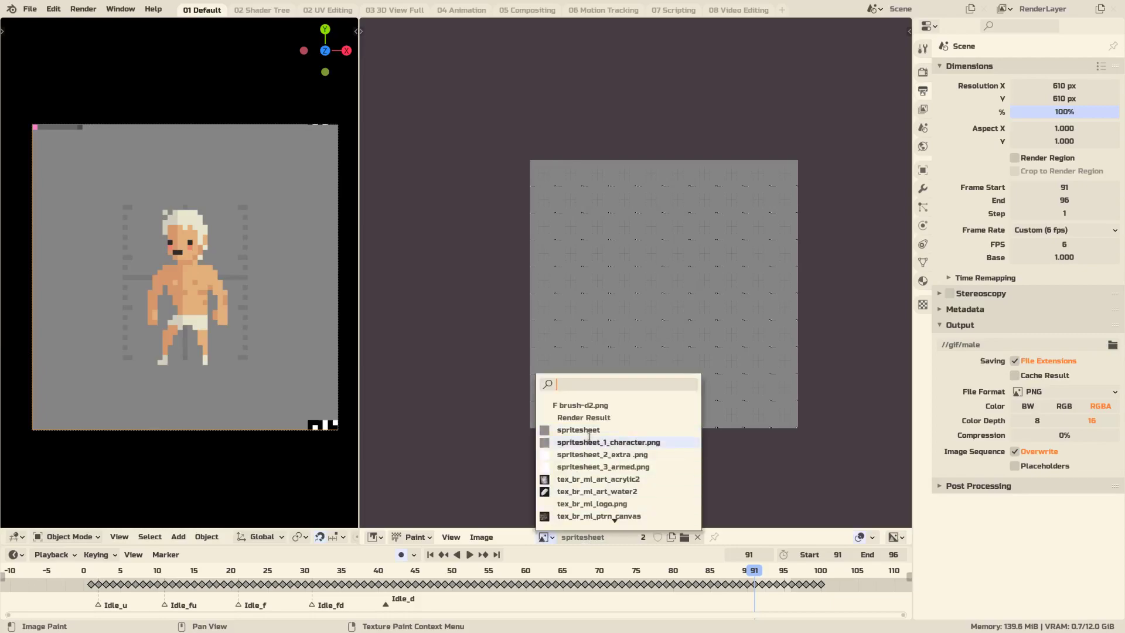
pyautogui.click(592, 442)
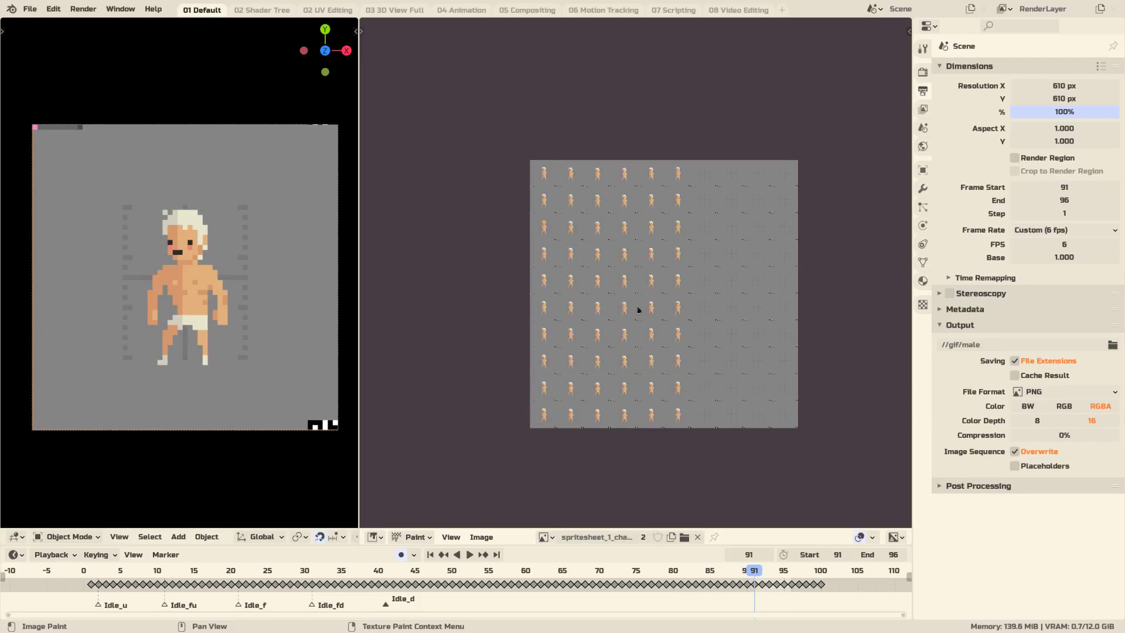
# Examine the first columns of the character spritesheet up close, including the row with the blond sprite
pyautogui.keyDown('ctrl'); pyautogui.moveTo(624, 317); pyautogui.dragTo(776, 115, button='middle'); pyautogui.keyUp('ctrl')
pyautogui.moveTo(641, 189); pyautogui.dragTo(770, 299, button='middle')
pyautogui.keyDown('ctrl'); pyautogui.moveTo(580, 307); pyautogui.dragTo(615, 222, button='middle'); pyautogui.keyUp('ctrl')
pyautogui.moveTo(625, 275); pyautogui.dragTo(669, 415, button='middle')
pyautogui.keyDown('ctrl'); pyautogui.moveTo(568, 345); pyautogui.dragTo(604, 285, button='middle'); pyautogui.keyUp('ctrl')
pyautogui.moveTo(539, 328); pyautogui.dragTo(598, 309, button='middle')
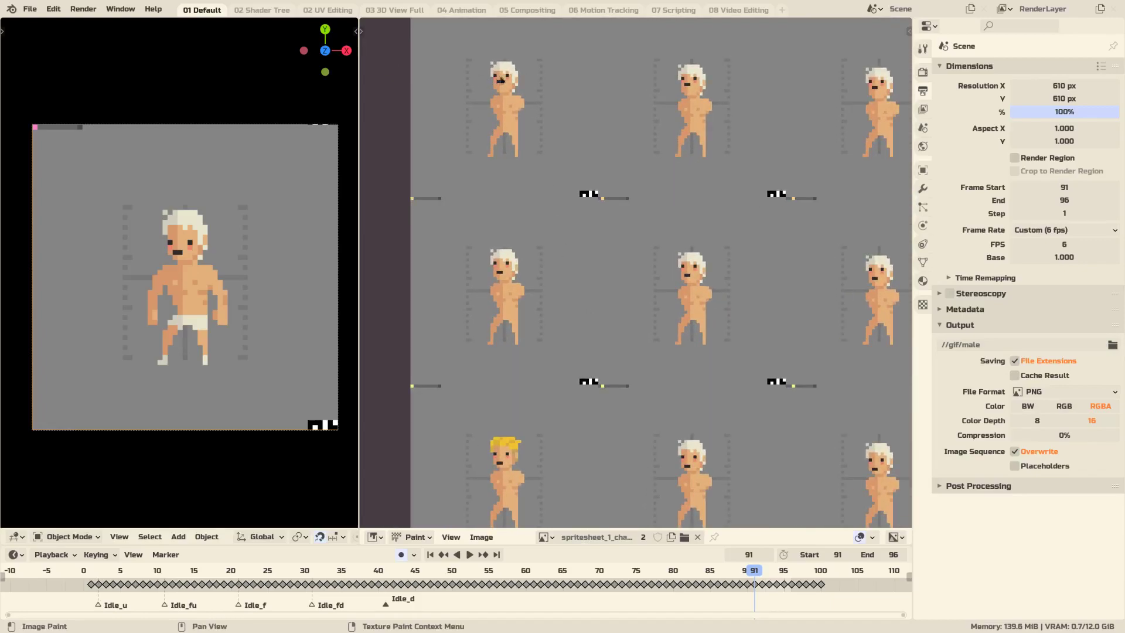
pyautogui.moveTo(562, 356); pyautogui.dragTo(550, 159, button='middle')
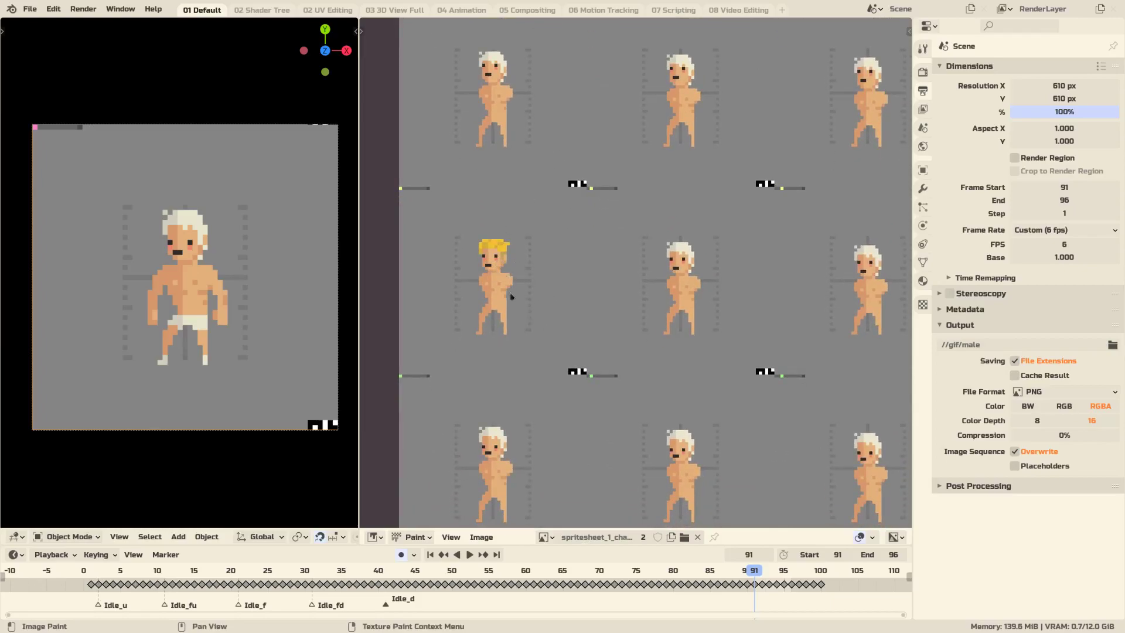
# View the clothing layer in spritesheet_2_extra .png and the arms layer in spritesheet_3_armed.png
pyautogui.click(547, 537)
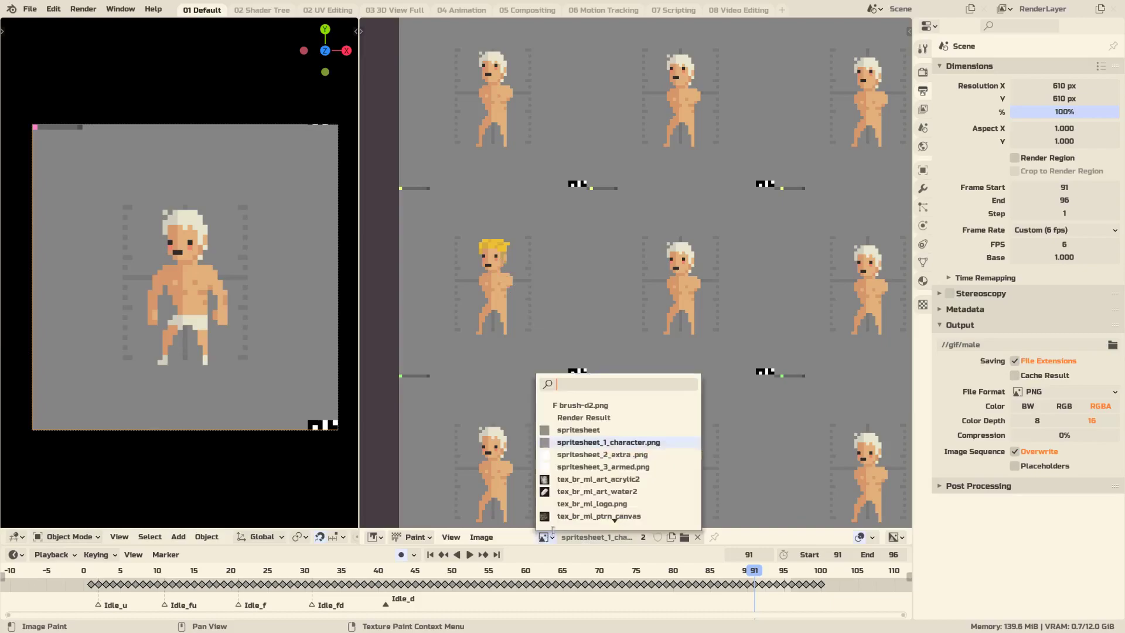
pyautogui.click(603, 455)
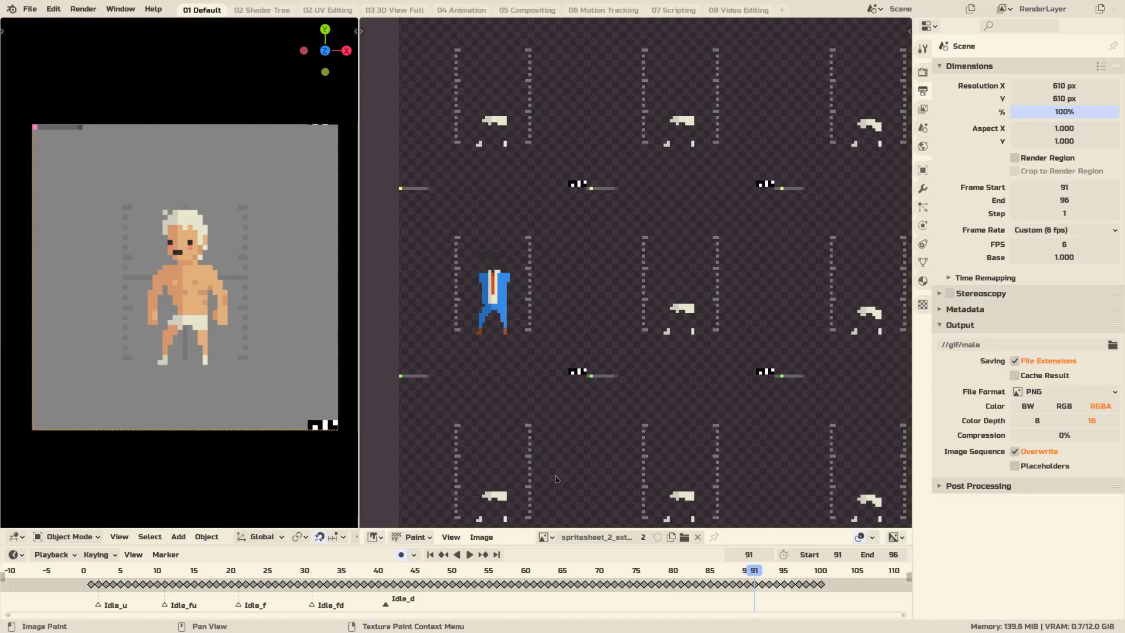
pyautogui.click(546, 537)
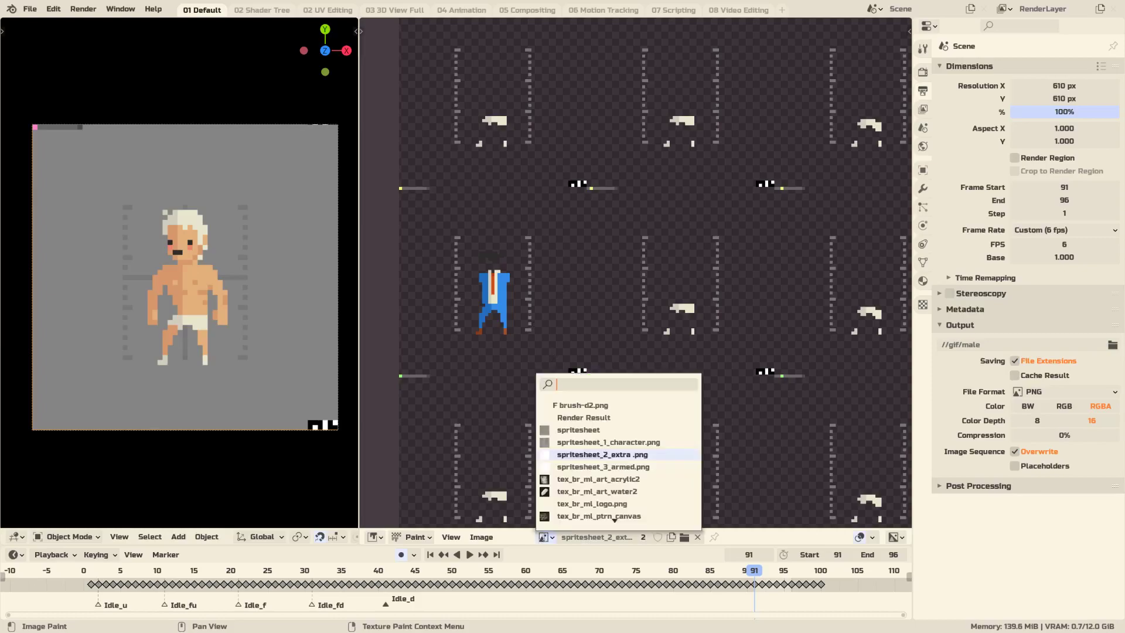
pyautogui.click(582, 467)
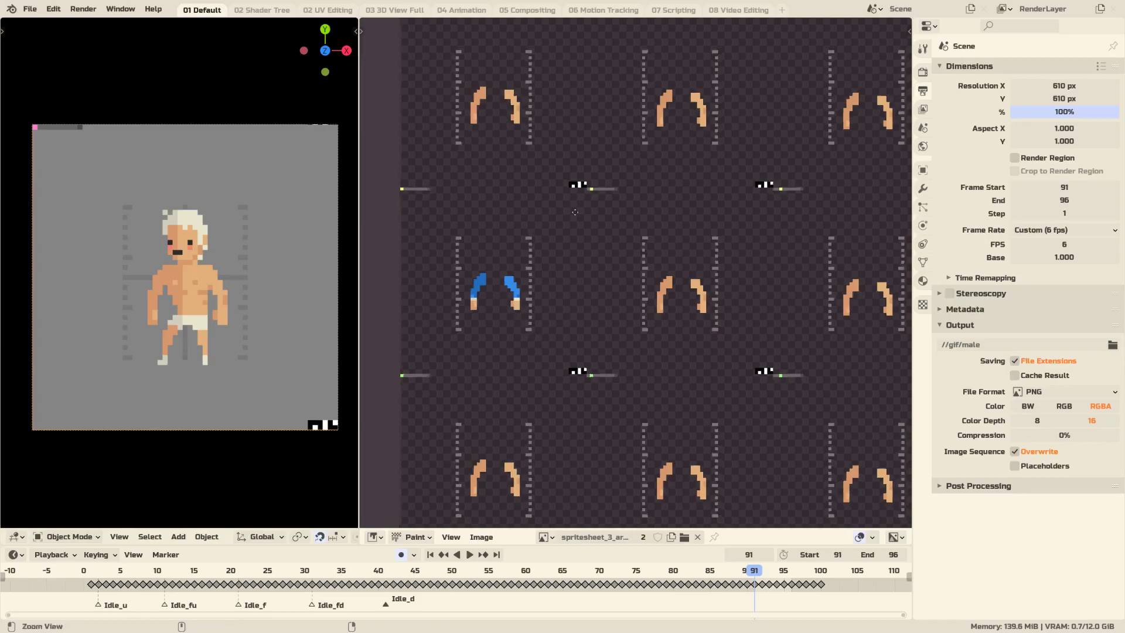
pyautogui.scroll(-4, 526, 229)
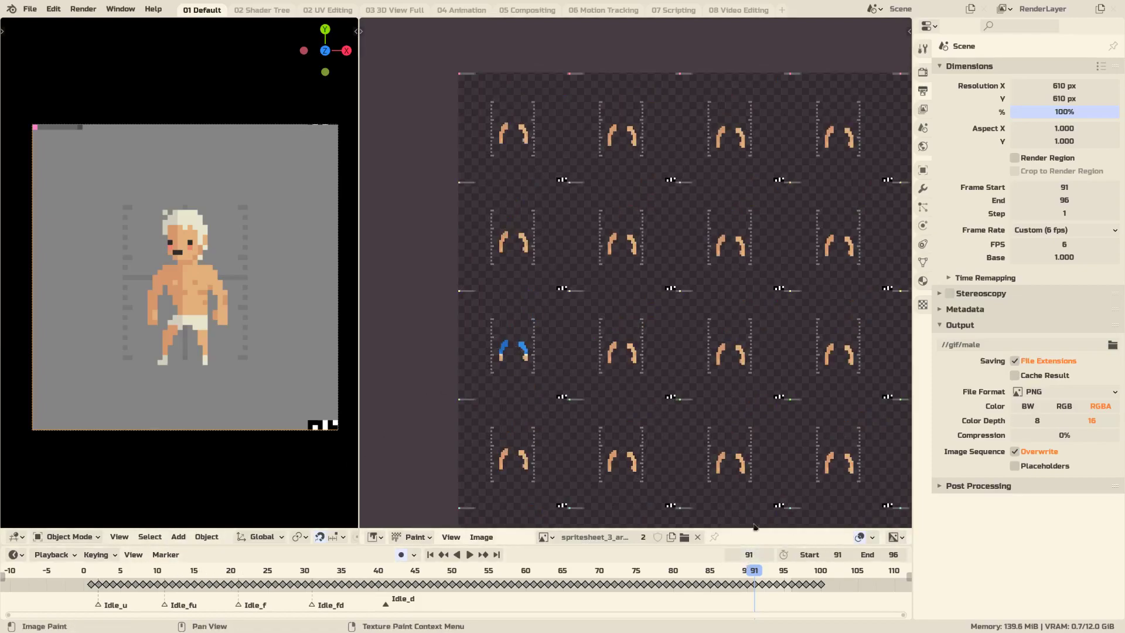
# Enable the timeline's preview range from frame 21 to 26 and jump to its first frame
pyautogui.click(783, 557)
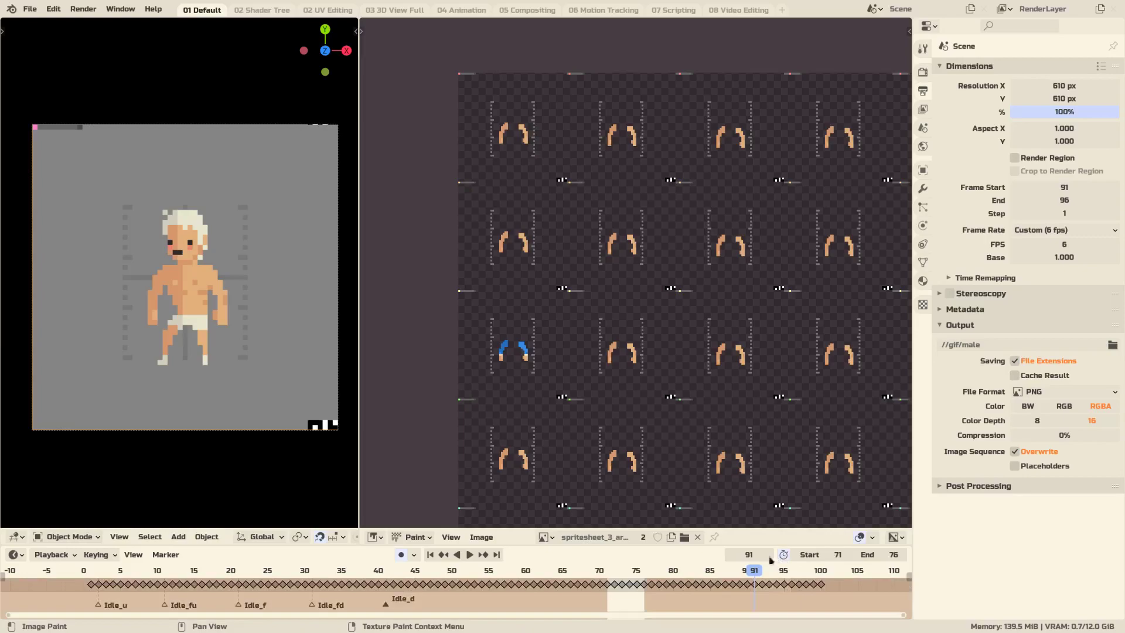
pyautogui.click(823, 555)
pyautogui.write('21')
pyautogui.press('Return')
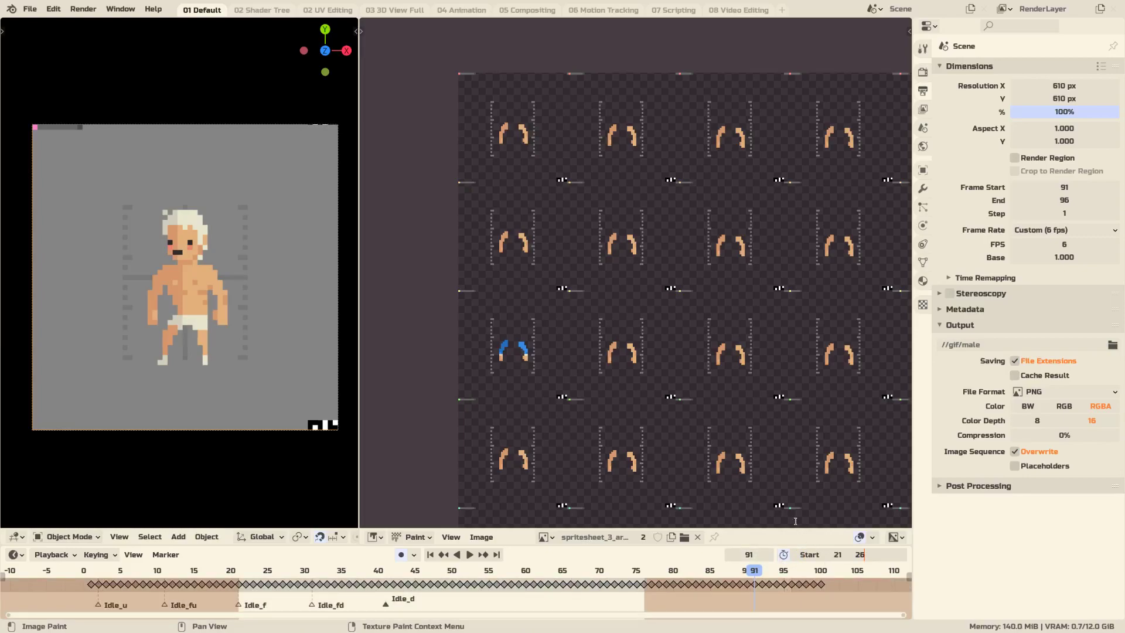
pyautogui.press('Return')
pyautogui.hotkey('shift', 'Left')
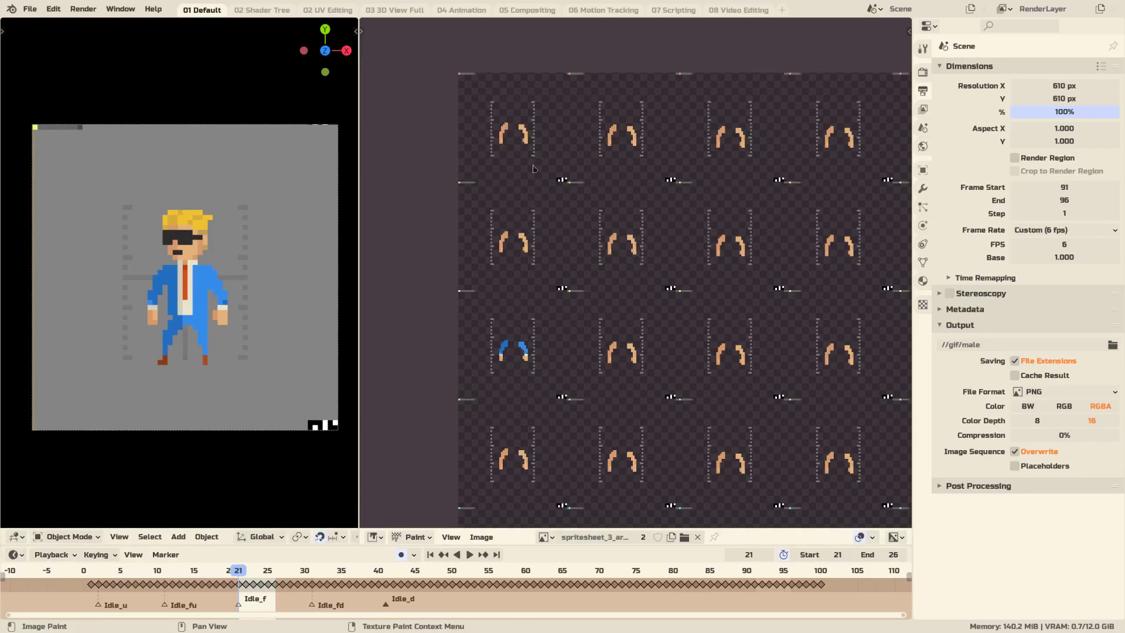
# Scrub the timeline from frame 1 through 30 to examine how each ten-frame block plays a spritesheet row
pyautogui.scroll(-2, 549, 172)
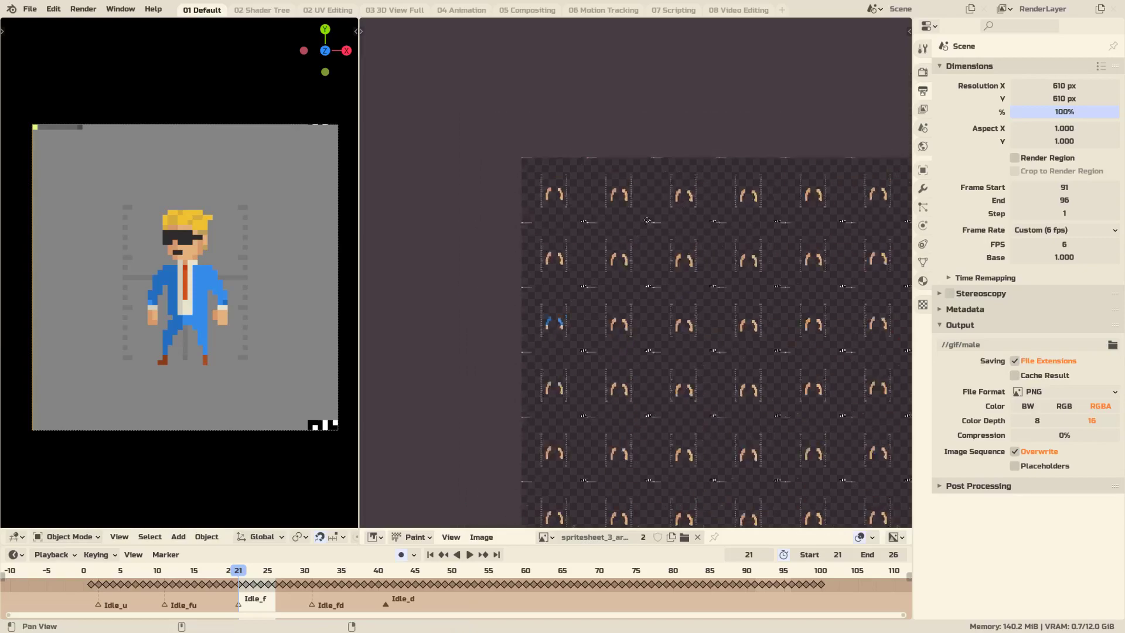
pyautogui.moveTo(549, 172); pyautogui.dragTo(428, 233, button='middle')
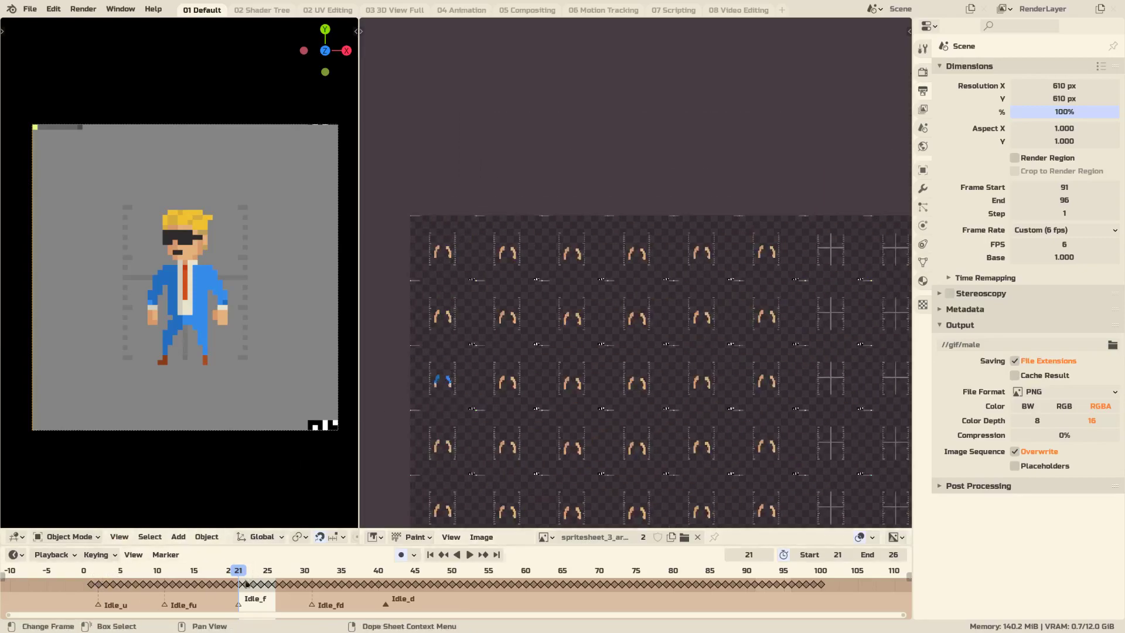
pyautogui.click(92, 573)
pyautogui.press('space')
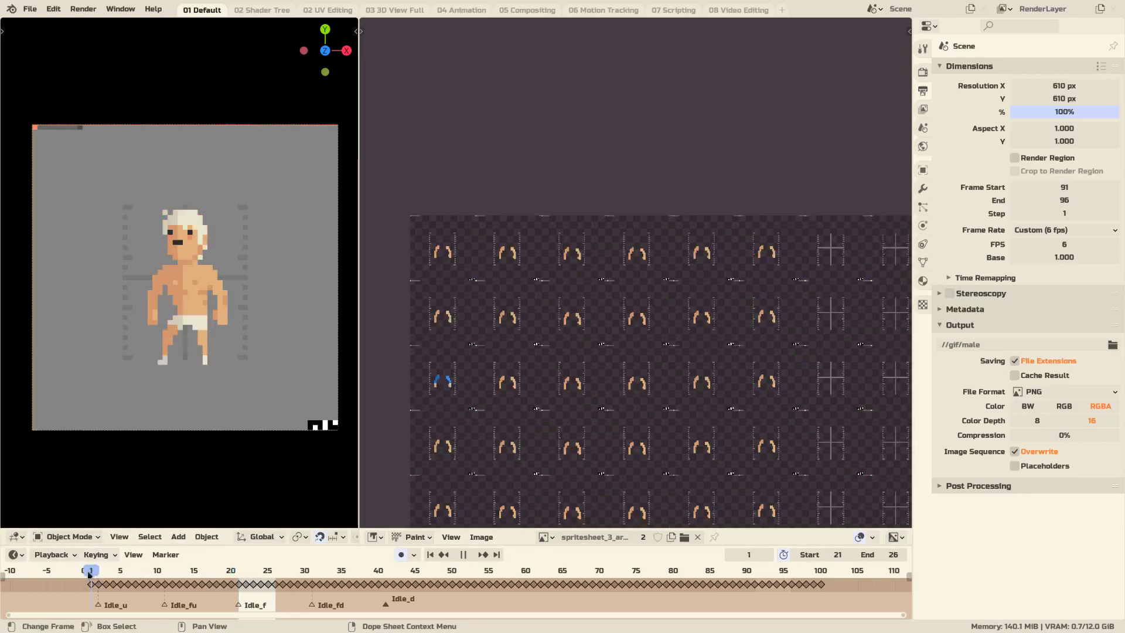
pyautogui.click(83, 575)
pyautogui.click(91, 575)
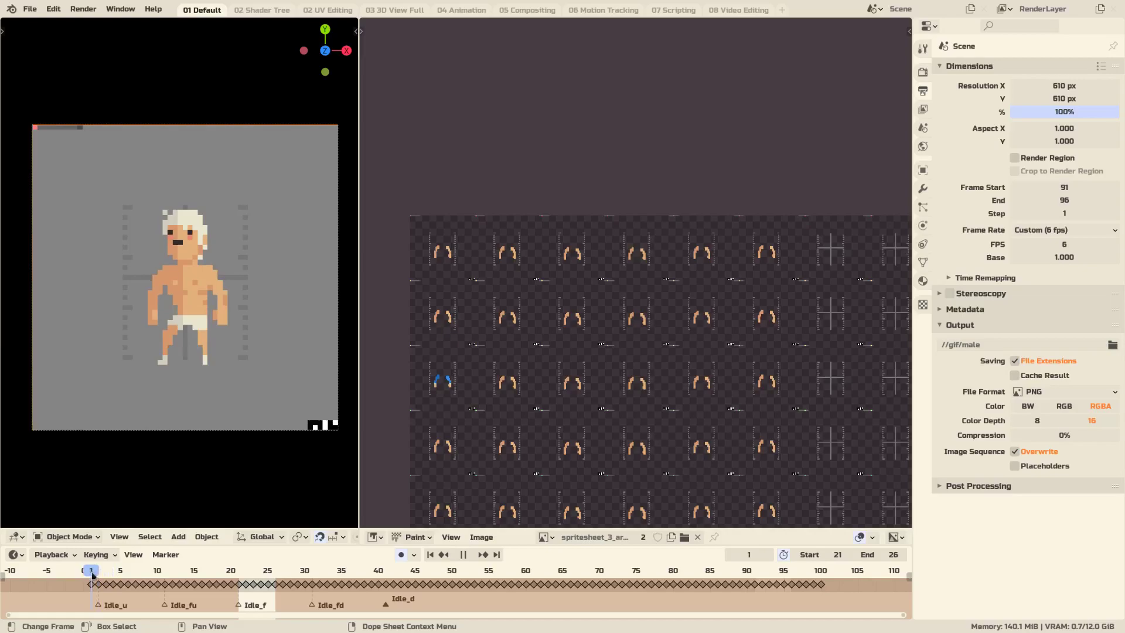
pyautogui.click(96, 575)
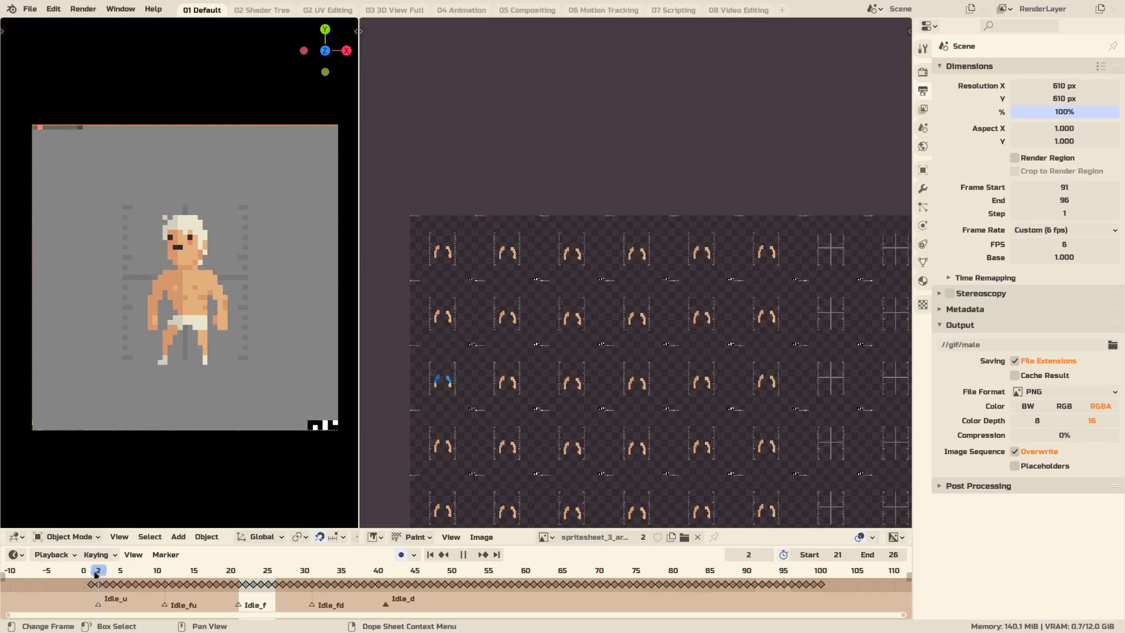
pyautogui.moveTo(98, 574); pyautogui.dragTo(159, 580)
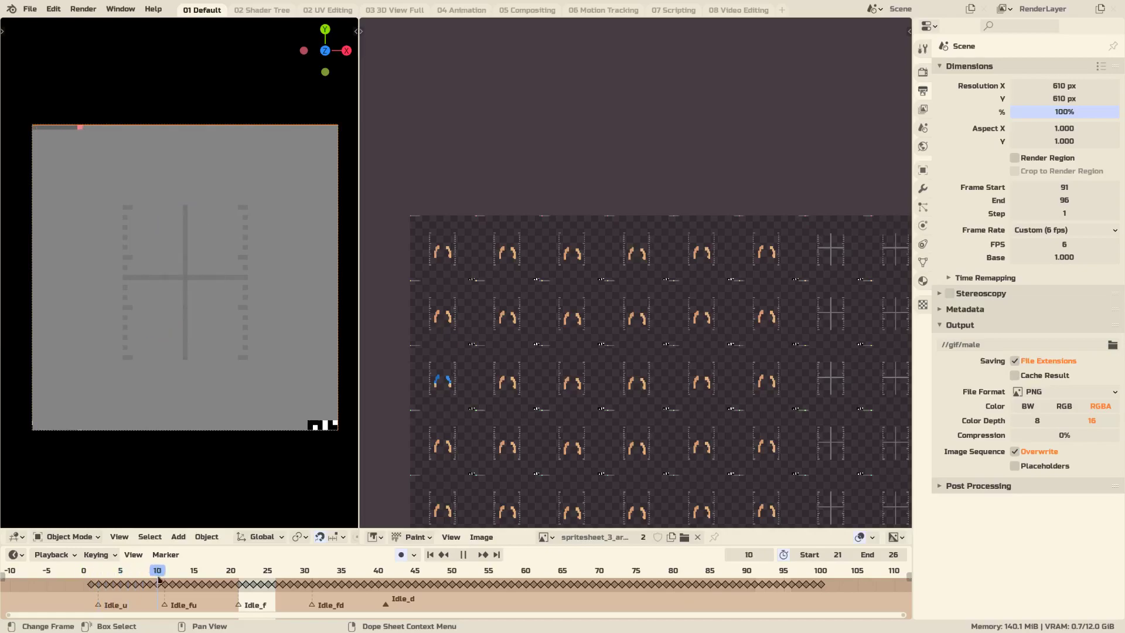
pyautogui.click(168, 574)
pyautogui.moveTo(168, 574); pyautogui.dragTo(231, 574)
pyautogui.press('space')
pyautogui.click(329, 573)
pyautogui.moveTo(329, 574); pyautogui.dragTo(304, 573)
pyautogui.press('space')
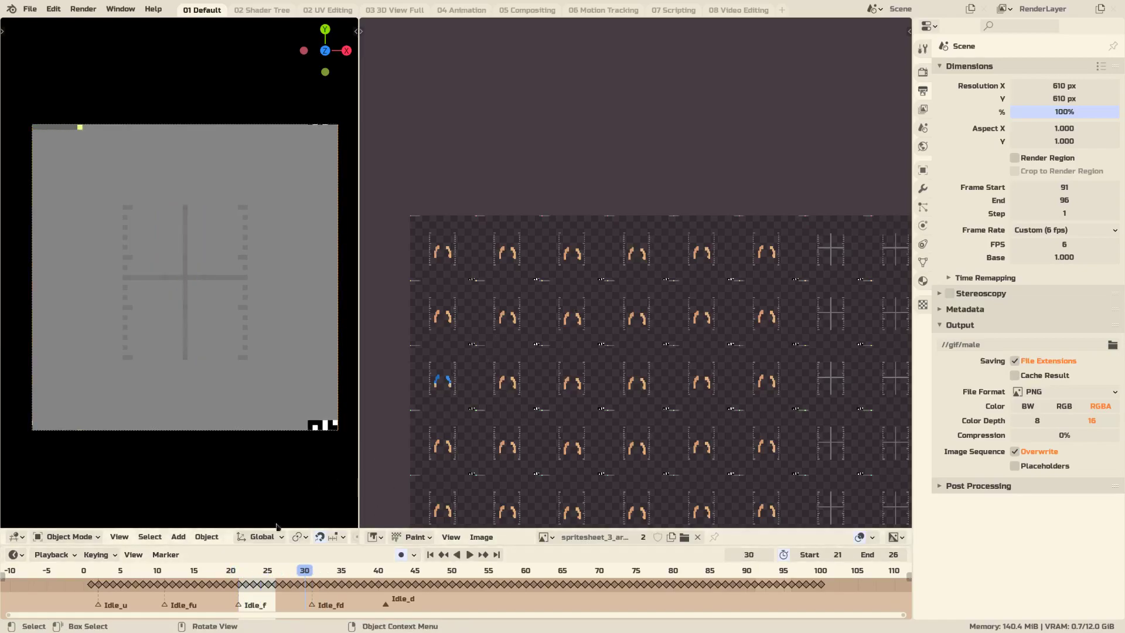
# Play the Idle_f preview range from its start and return to frame 21
pyautogui.hotkey('shift', 'Left')
pyautogui.press('space')
pyautogui.press('space')
pyautogui.moveTo(245, 572)
pyautogui.mouseDown()
pyautogui.moveTo(261, 577)
pyautogui.moveTo(238, 577)
pyautogui.mouseUp()
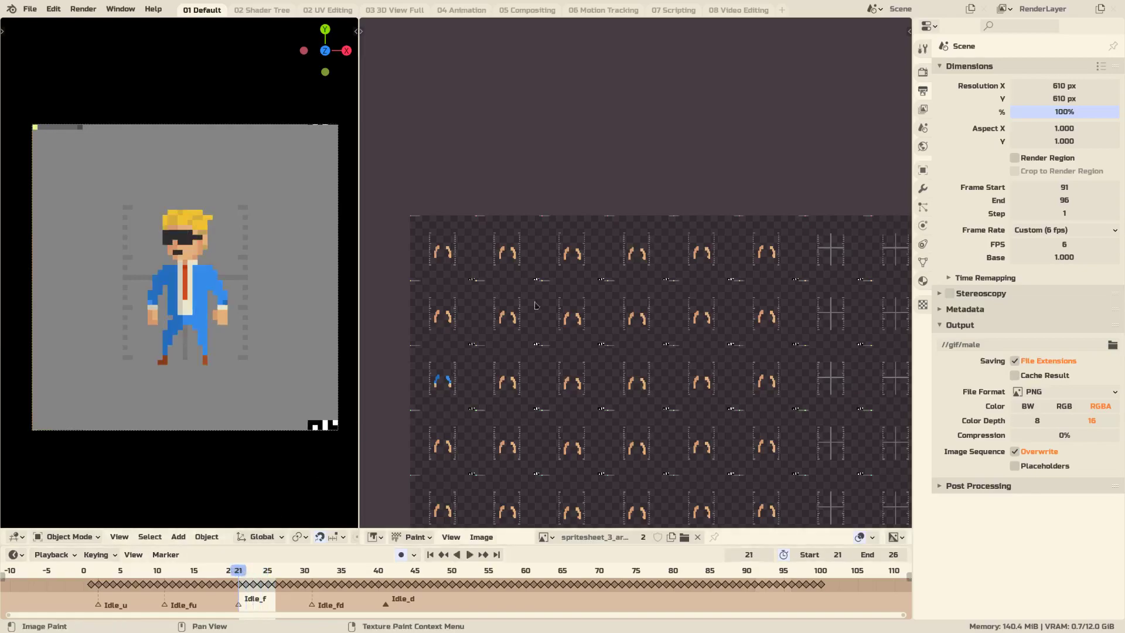
# Display spritesheet_1_character.png around the blond sprite's row and play the preview range
pyautogui.scroll(2, 613, 208)
pyautogui.click(545, 537)
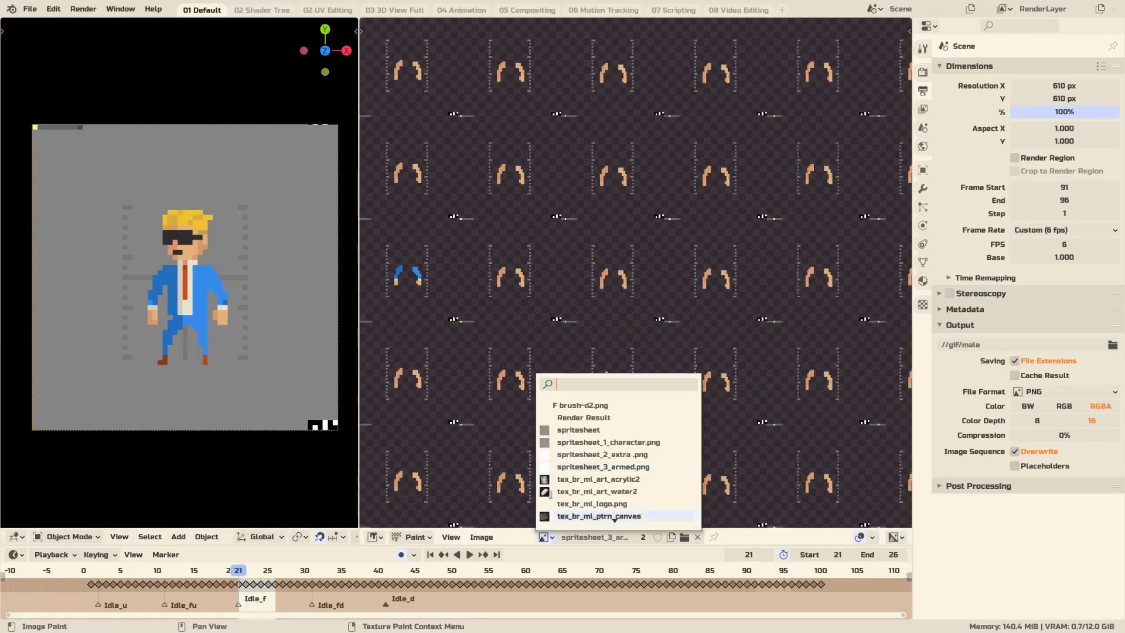
pyautogui.click(592, 443)
pyautogui.scroll(3, 589, 358)
pyautogui.scroll(3, 644, 283)
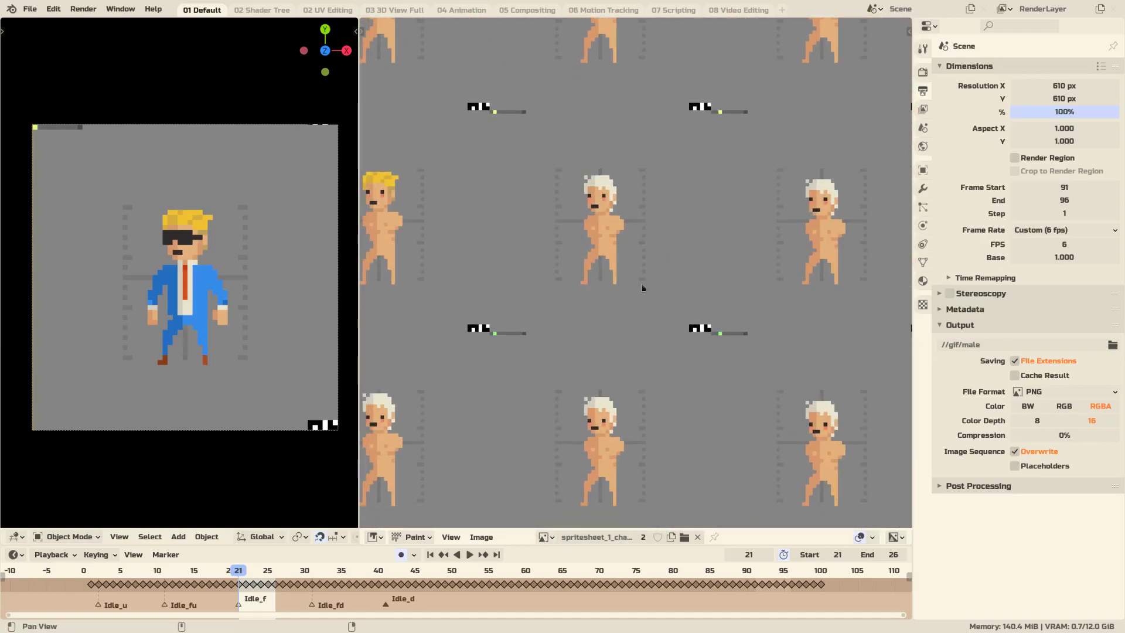
pyautogui.keyDown('ctrl'); pyautogui.moveTo(651, 270); pyautogui.dragTo(654, 274, button='middle'); pyautogui.keyUp('ctrl')
pyautogui.moveTo(653, 274); pyautogui.dragTo(626, 316, button='middle')
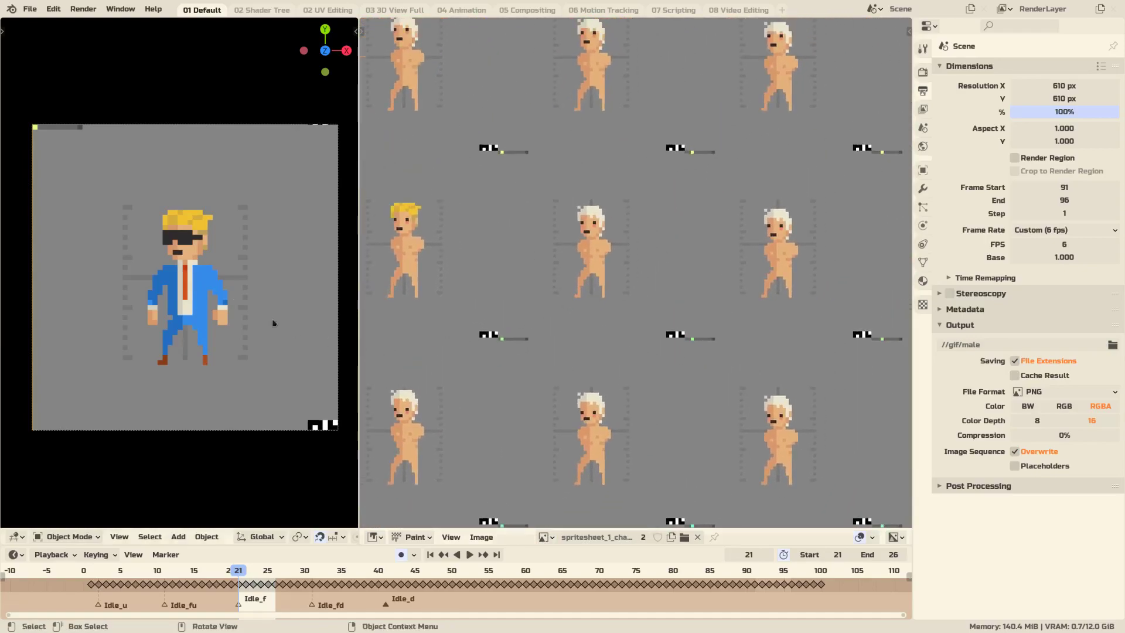
pyautogui.press('space')
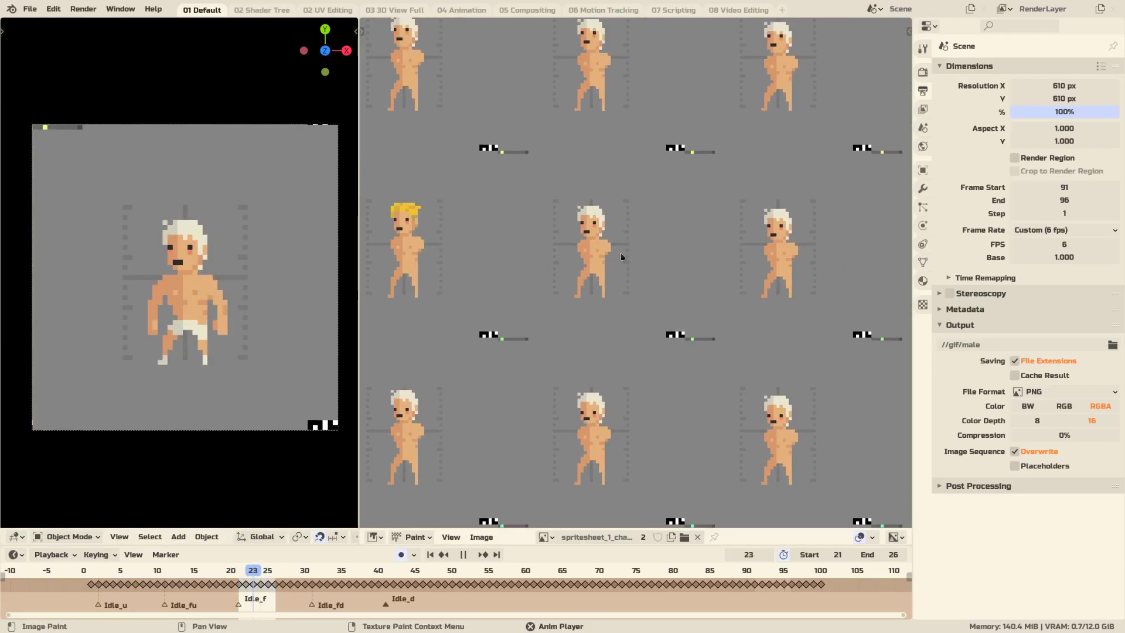
# Put the image editor into Paint mode and make Draw with the 1 px Pixel Art brush the active tool
pyautogui.press('Tab')
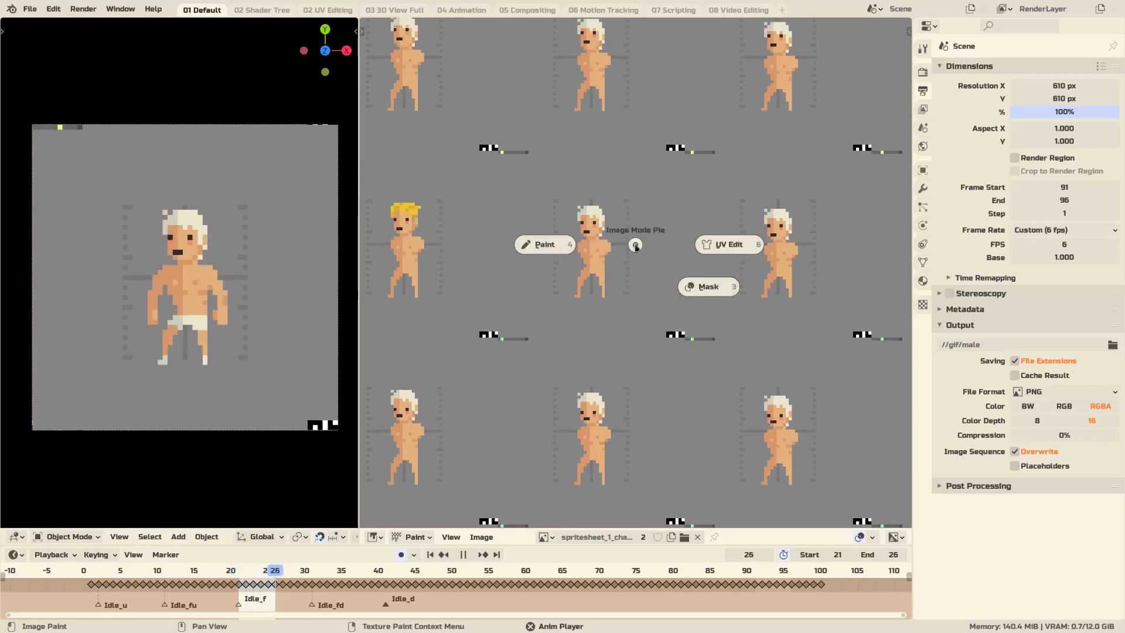
pyautogui.click(550, 247)
pyautogui.press('n')
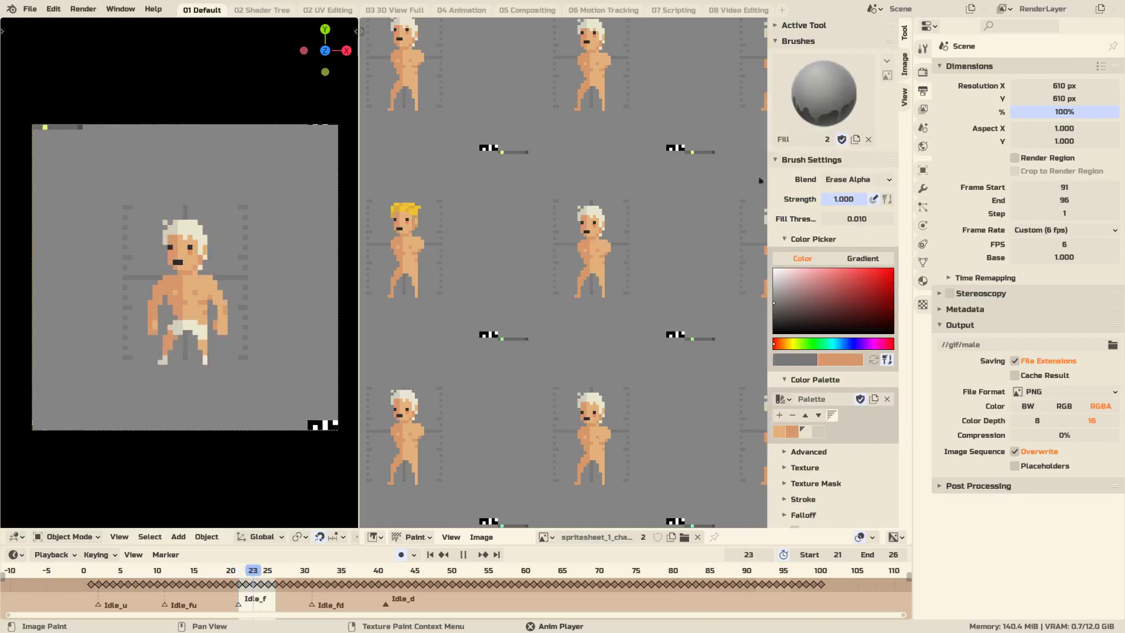
pyautogui.click(825, 94)
pyautogui.hotkey('shift', 'space')
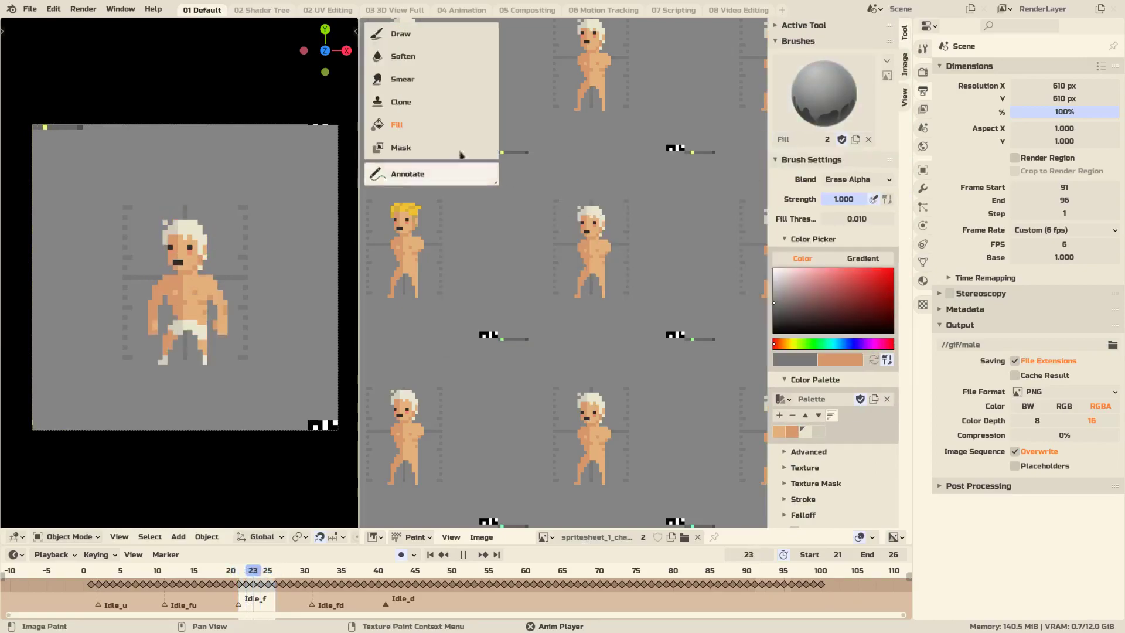
pyautogui.click(407, 34)
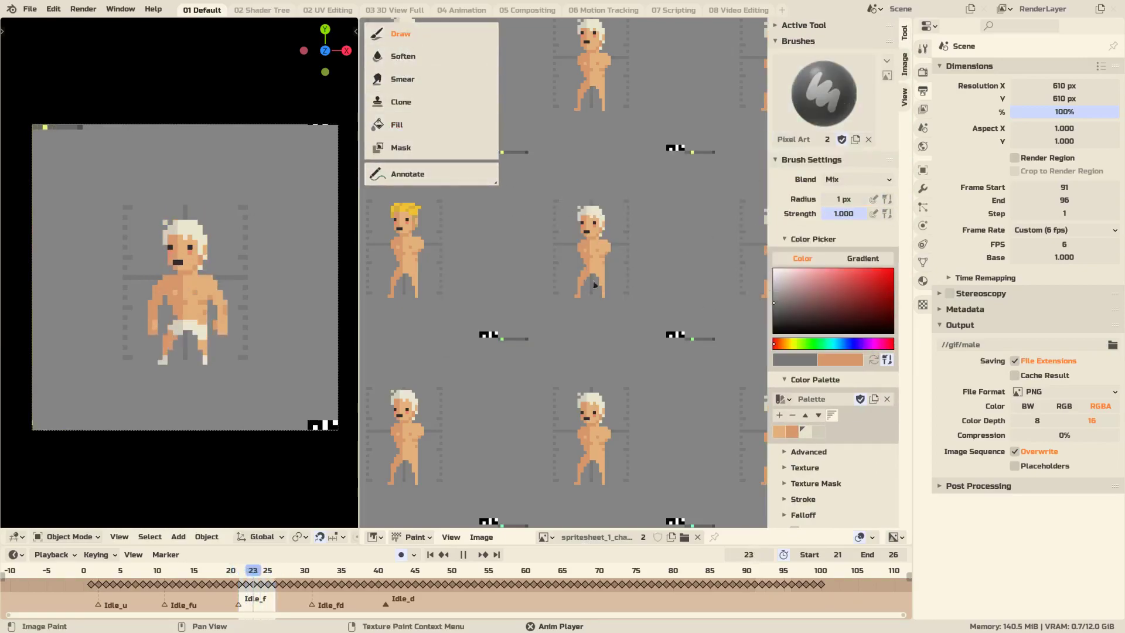
# Paint small grey test strokes in the empty areas beside the middle sprite
pyautogui.click(514, 246)
pyautogui.moveTo(649, 258); pyautogui.dragTo(646, 261)
pyautogui.press('n')
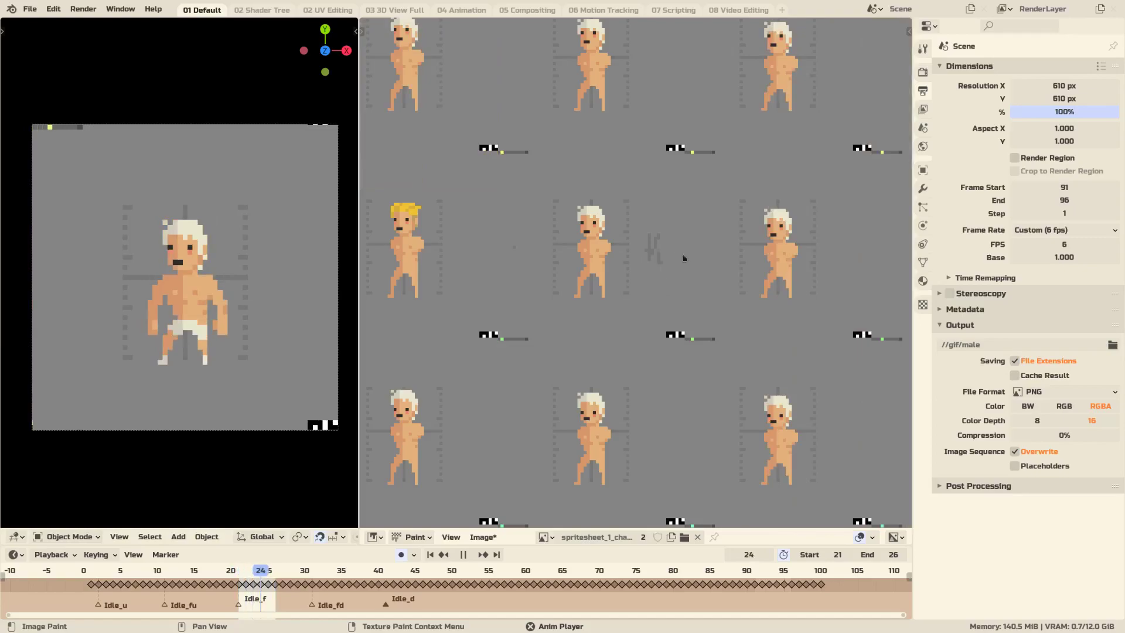
pyautogui.scroll(4, 650, 249)
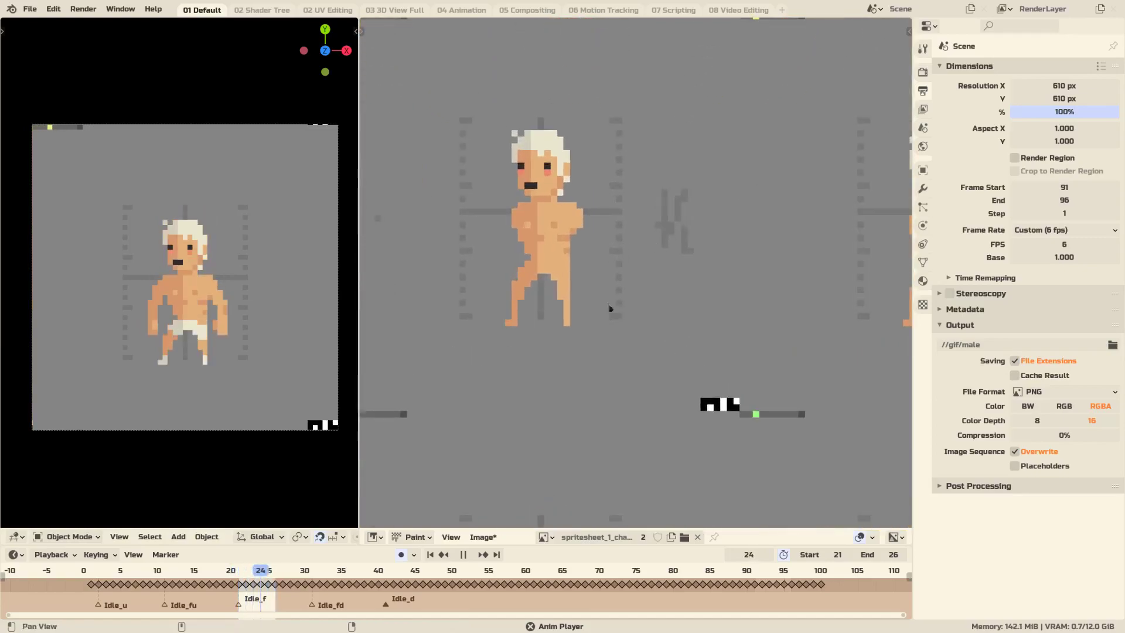
pyautogui.scroll(1, 650, 217)
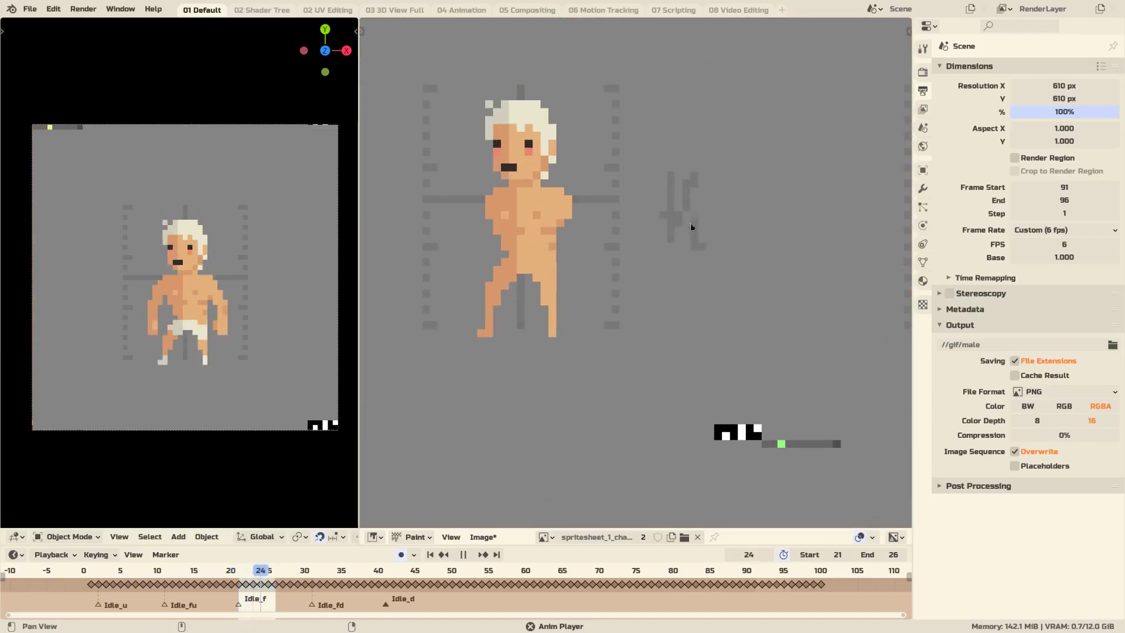
# Expand the brush's custom falloff curve and set its upper middle point to X 0.5, Y 1
pyautogui.press('n')
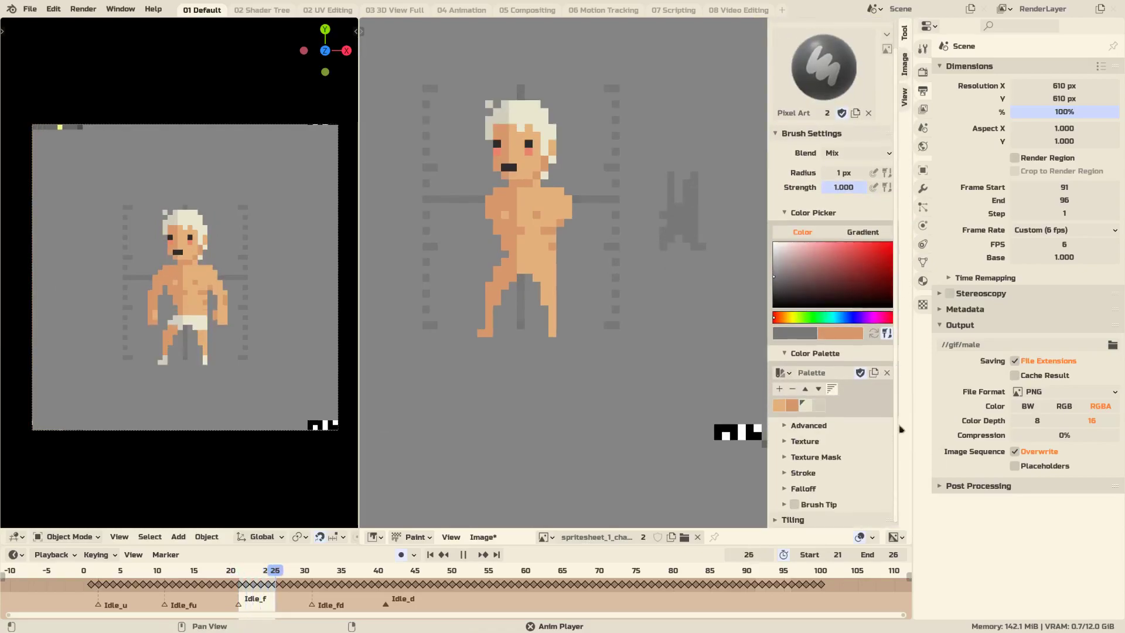
pyautogui.click(785, 489)
pyautogui.scroll(-6, 850, 410)
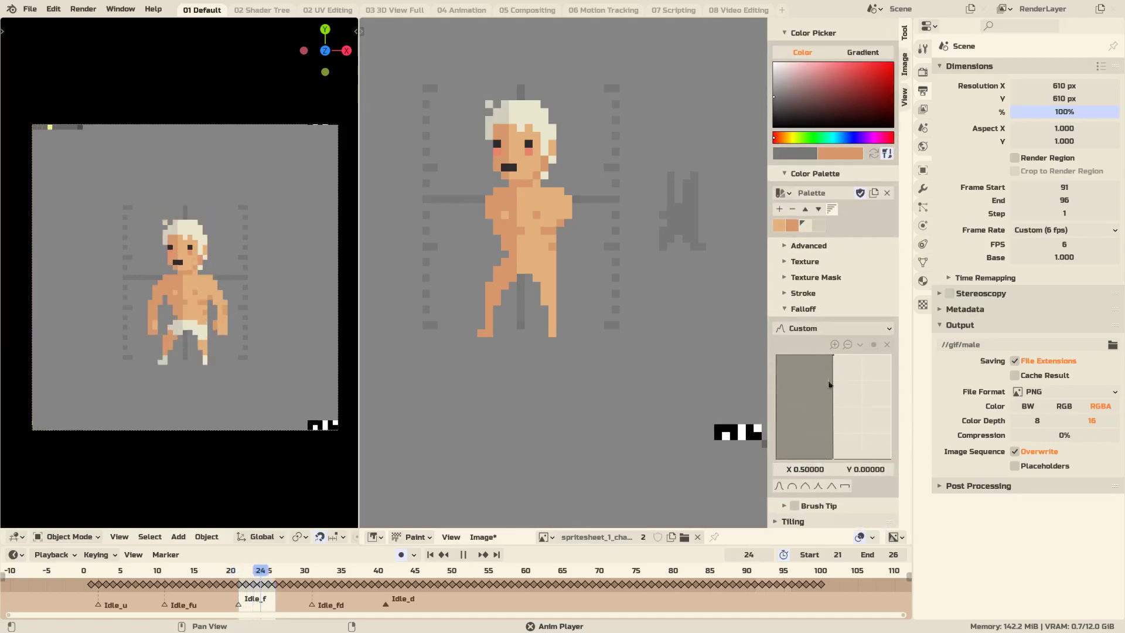
pyautogui.moveTo(834, 360)
pyautogui.mouseDown()
pyautogui.moveTo(830, 404)
pyautogui.moveTo(824, 357)
pyautogui.mouseUp()
pyautogui.click(806, 469)
pyautogui.write('0.5')
pyautogui.press('Tab')
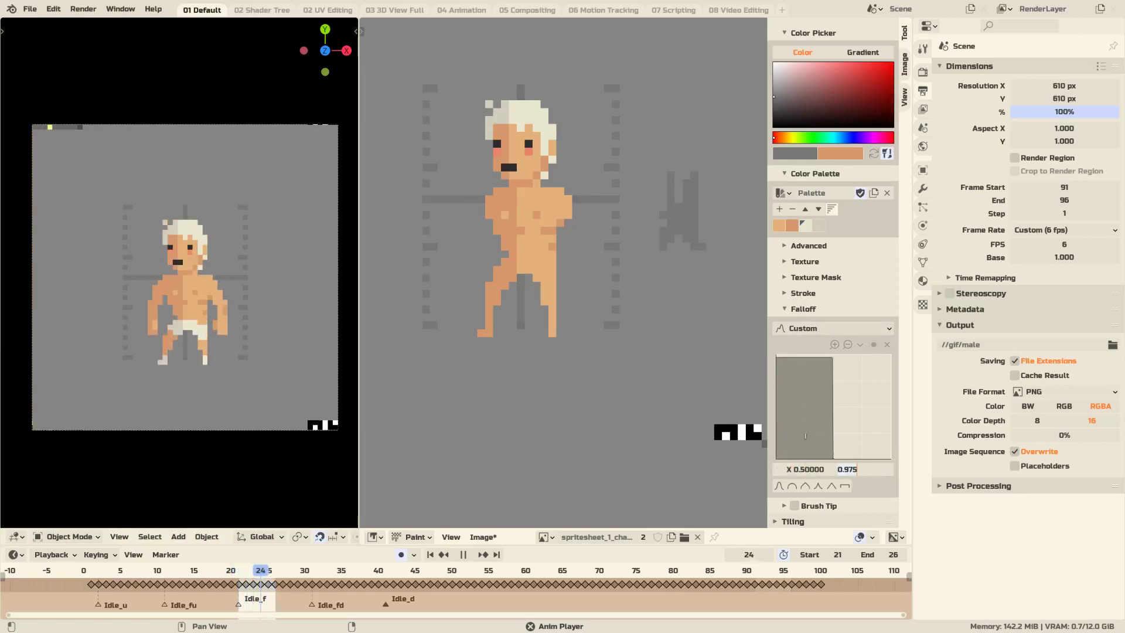
pyautogui.write('0')
pyautogui.press('Return')
pyautogui.click(861, 470)
pyautogui.write('1')
pyautogui.press('Return')
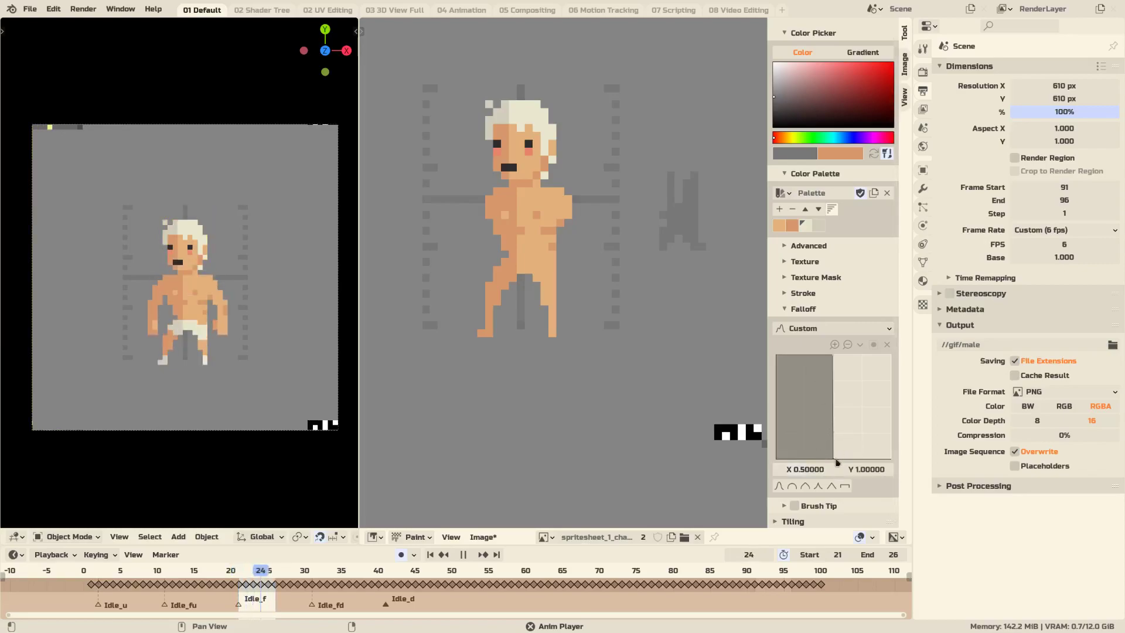
# Set the X position of the falloff curve's lower middle point to 0.5
pyautogui.moveTo(834, 458); pyautogui.dragTo(833, 459)
pyautogui.click(811, 470)
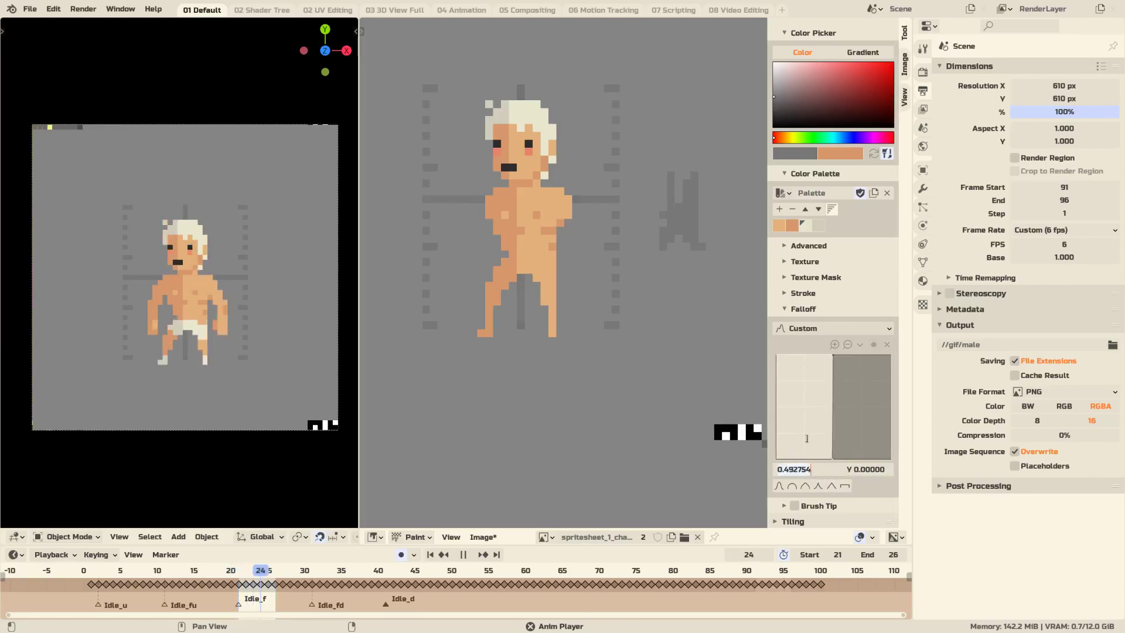
pyautogui.write('0.5')
pyautogui.press('Return')
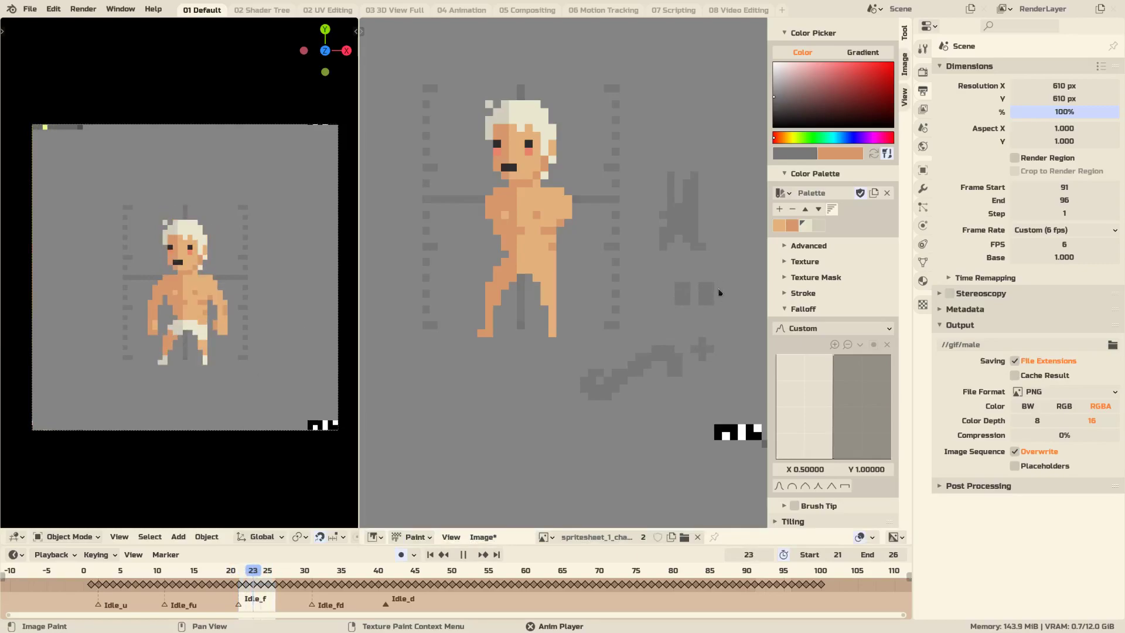
# Shift the falloff's upper middle point to X 0.49275, X 0.51812 and back to X 0.5, painting test strokes to compare
pyautogui.moveTo(837, 364); pyautogui.dragTo(835, 358)
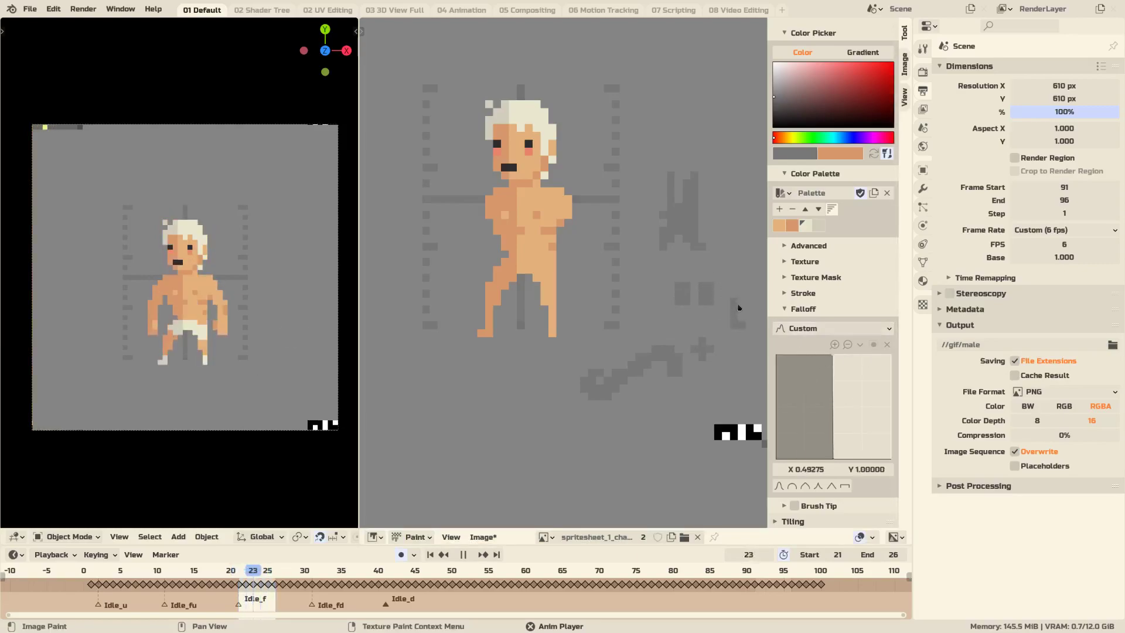
pyautogui.moveTo(833, 358); pyautogui.dragTo(835, 361)
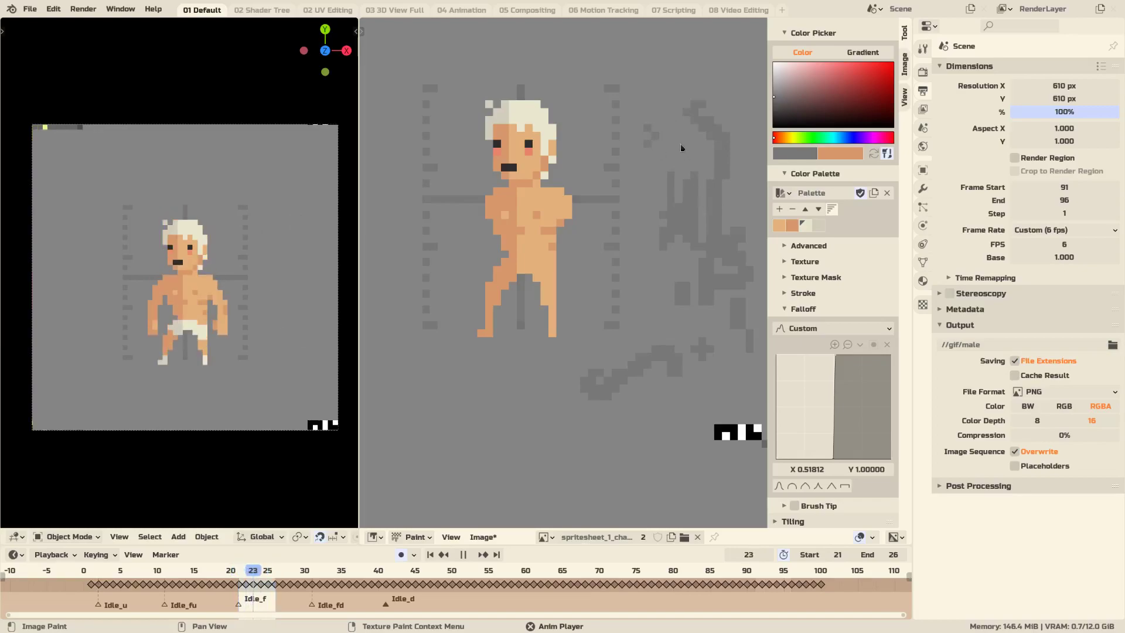
pyautogui.moveTo(836, 361); pyautogui.dragTo(833, 355)
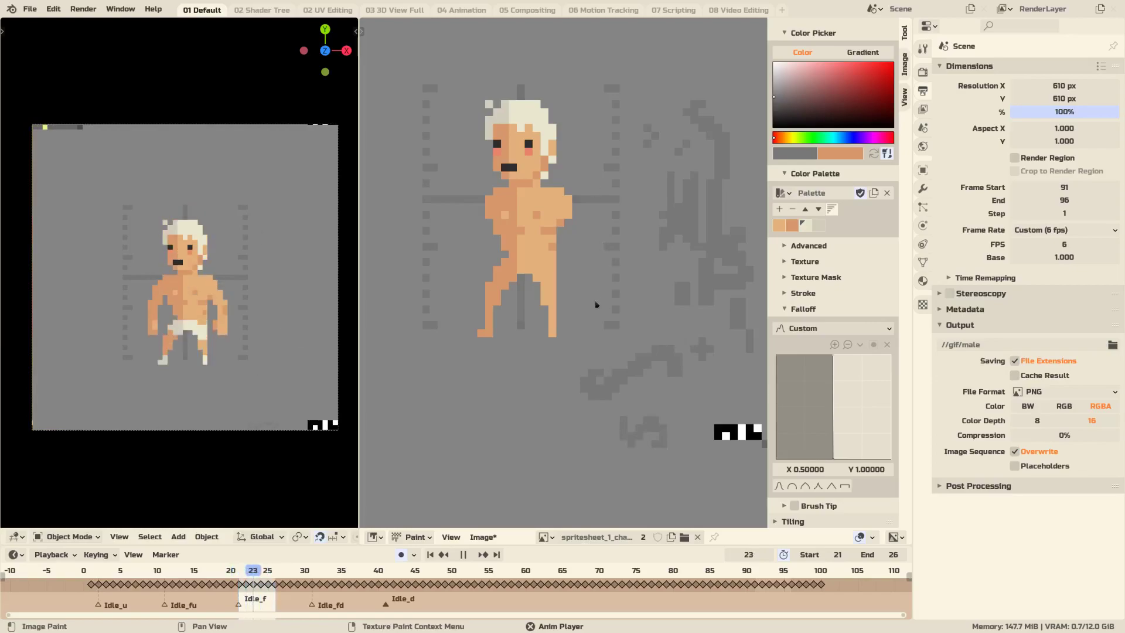
# Sample the dark mouth colour and the skin tone, and paint a smaller mouth on a neighbouring Idle_f sprite
pyautogui.keyDown('ctrl'); pyautogui.moveTo(596, 298); pyautogui.dragTo(587, 202, button='middle'); pyautogui.keyUp('ctrl')
pyautogui.moveTo(444, 118); pyautogui.dragTo(542, 270, button='middle')
pyautogui.press('s')
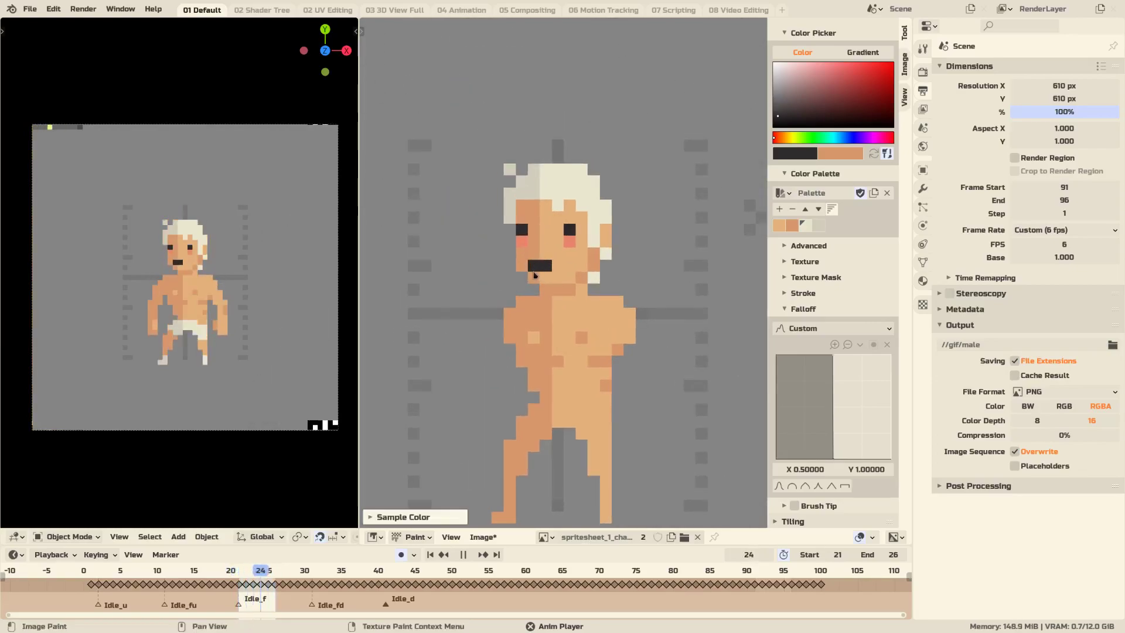
pyautogui.keyDown('ctrl'); pyautogui.moveTo(640, 291); pyautogui.dragTo(645, 375, button='middle'); pyautogui.keyUp('ctrl')
pyautogui.keyDown('shift'); pyautogui.moveTo(685, 337); pyautogui.dragTo(448, 319, button='middle'); pyautogui.keyUp('shift')
pyautogui.keyDown('shift'); pyautogui.moveTo(644, 300); pyautogui.dragTo(587, 258, button='middle'); pyautogui.keyUp('shift')
pyautogui.keyDown('alt'); pyautogui.moveTo(701, 316); pyautogui.dragTo(457, 279); pyautogui.keyUp('alt')
pyautogui.moveTo(655, 286)
pyautogui.keyDown('alt'); pyautogui.mouseDown()
pyautogui.moveTo(488, 319)
pyautogui.moveTo(592, 313)
pyautogui.mouseUp(); pyautogui.keyUp('alt')
pyautogui.press('s')
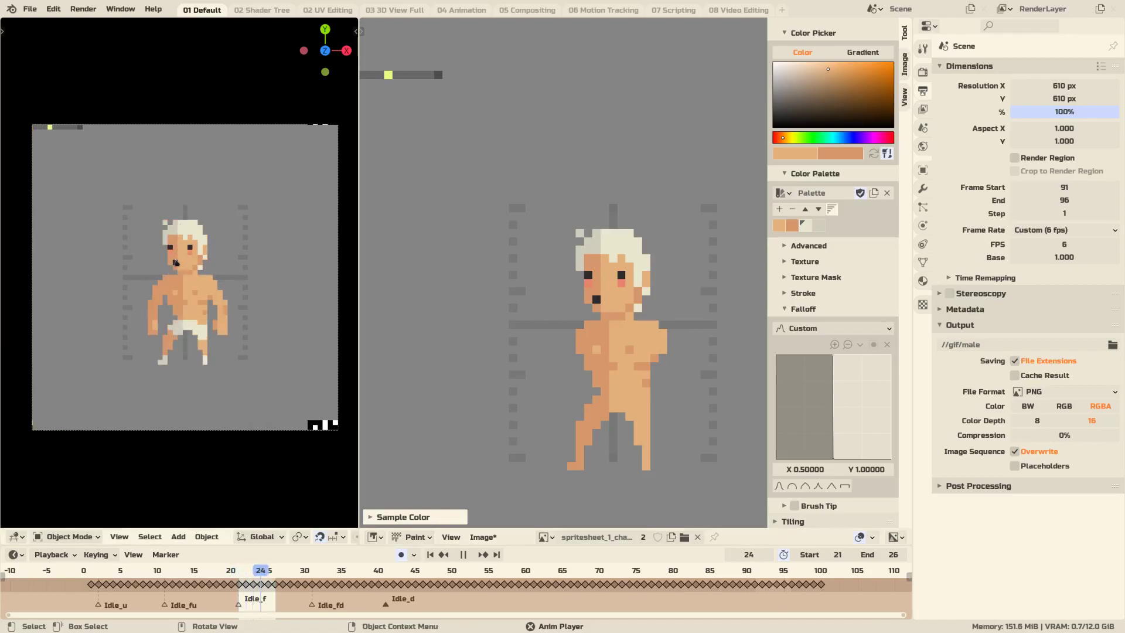
# Pick a yellow-green colour and paint streaks into the hair of two neighbouring Idle_f sprites
pyautogui.press('s')
pyautogui.moveTo(626, 235); pyautogui.dragTo(638, 249)
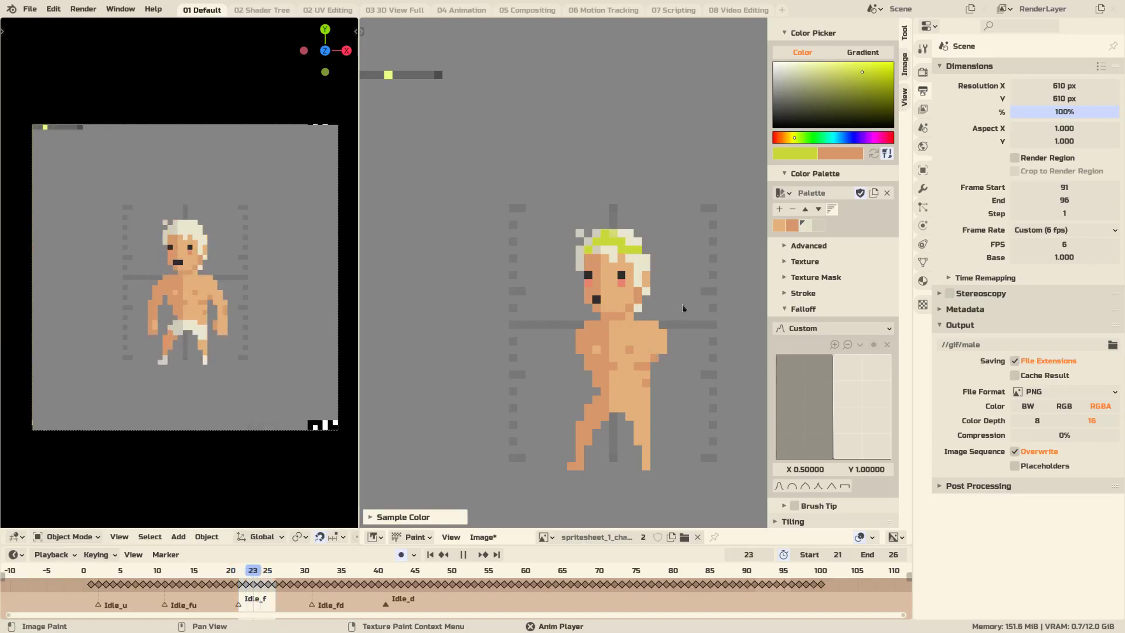
pyautogui.moveTo(682, 304); pyautogui.dragTo(776, 287, button='middle')
pyautogui.moveTo(421, 278); pyautogui.dragTo(675, 261, button='middle')
pyautogui.moveTo(436, 216); pyautogui.dragTo(554, 225, button='middle')
pyautogui.moveTo(553, 225); pyautogui.dragTo(573, 218)
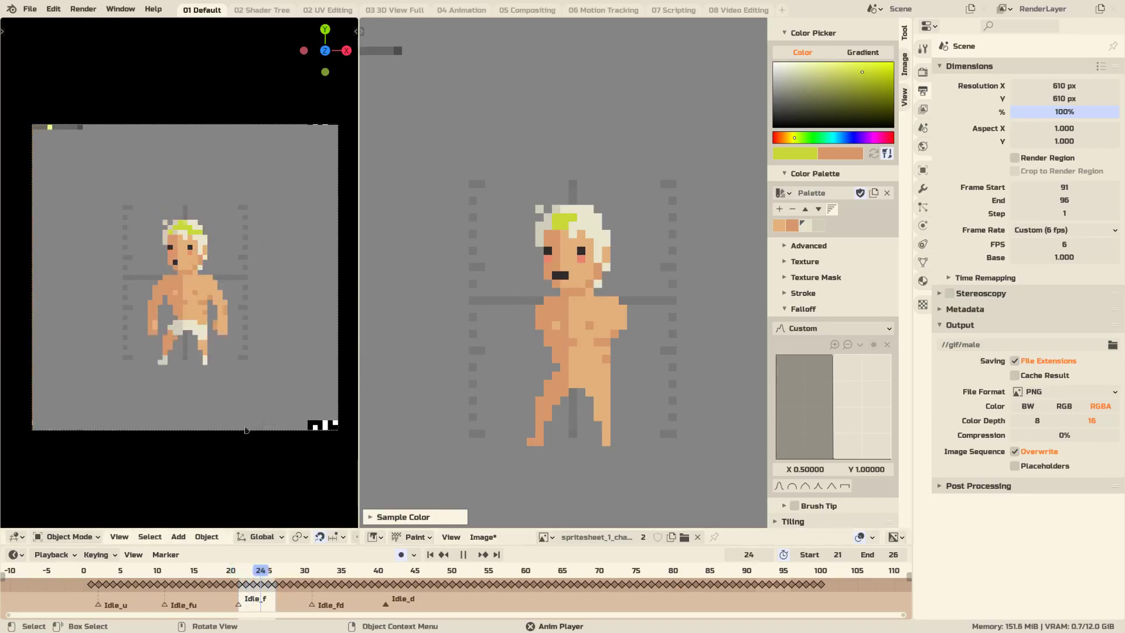
# Leave the camera view to show the whole spritesheet plane and set the frame rate to 2 FPS
pyautogui.moveTo(226, 430); pyautogui.dragTo(233, 415, button='middle')
pyautogui.scroll(-10, 232, 415)
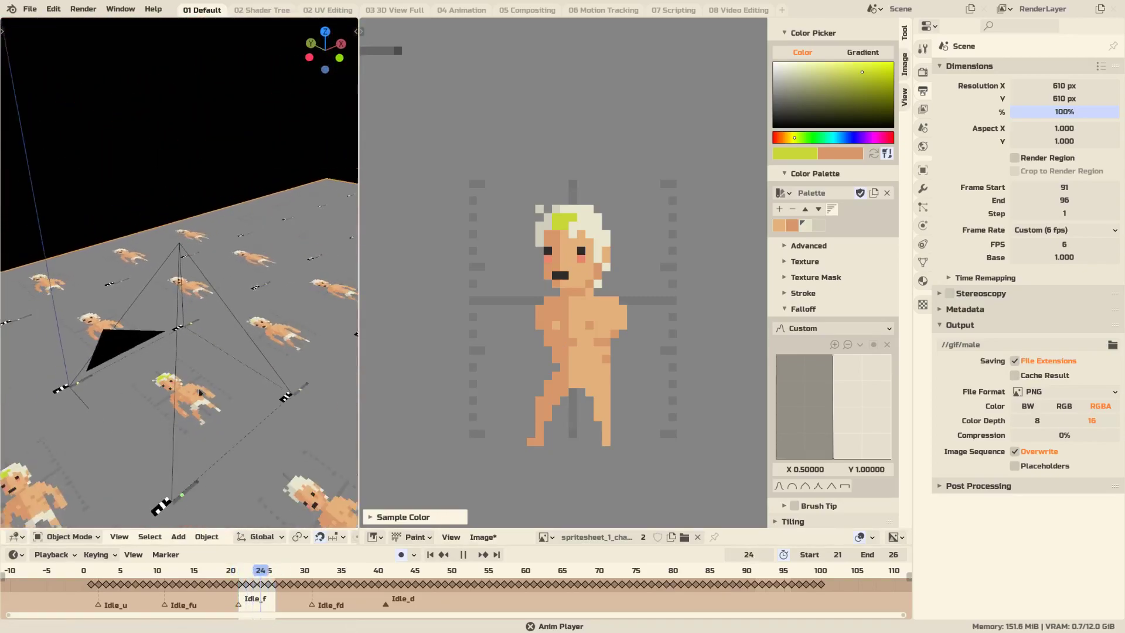
pyautogui.moveTo(255, 333); pyautogui.dragTo(266, 354, button='middle')
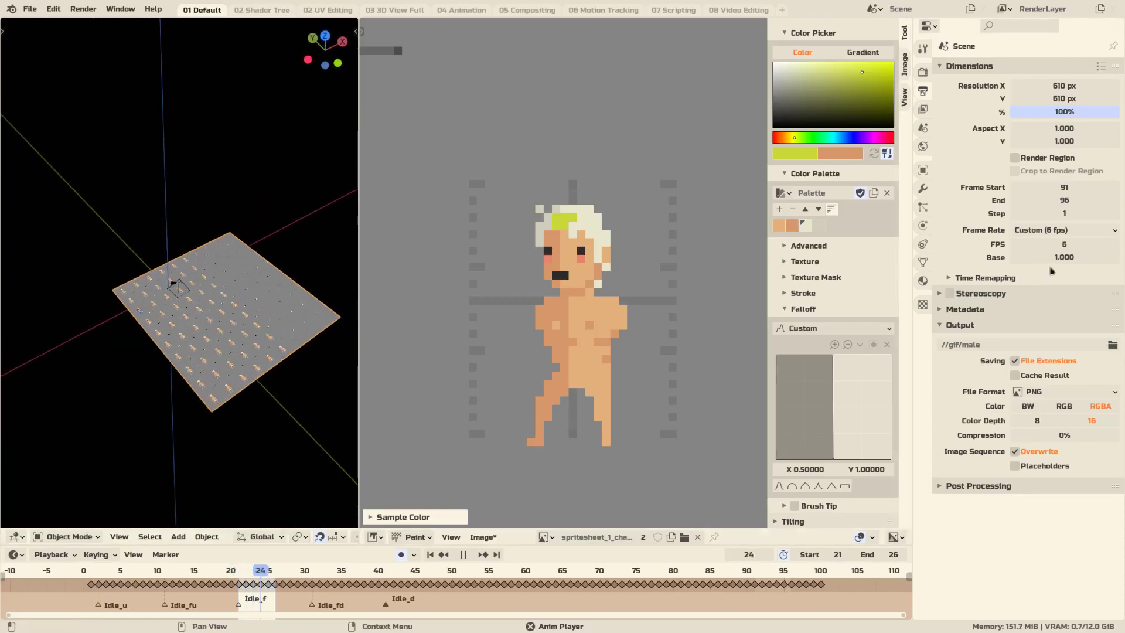
pyautogui.click(1016, 246)
pyautogui.click(1016, 246)
pyautogui.click(1015, 246)
pyautogui.click(1016, 247)
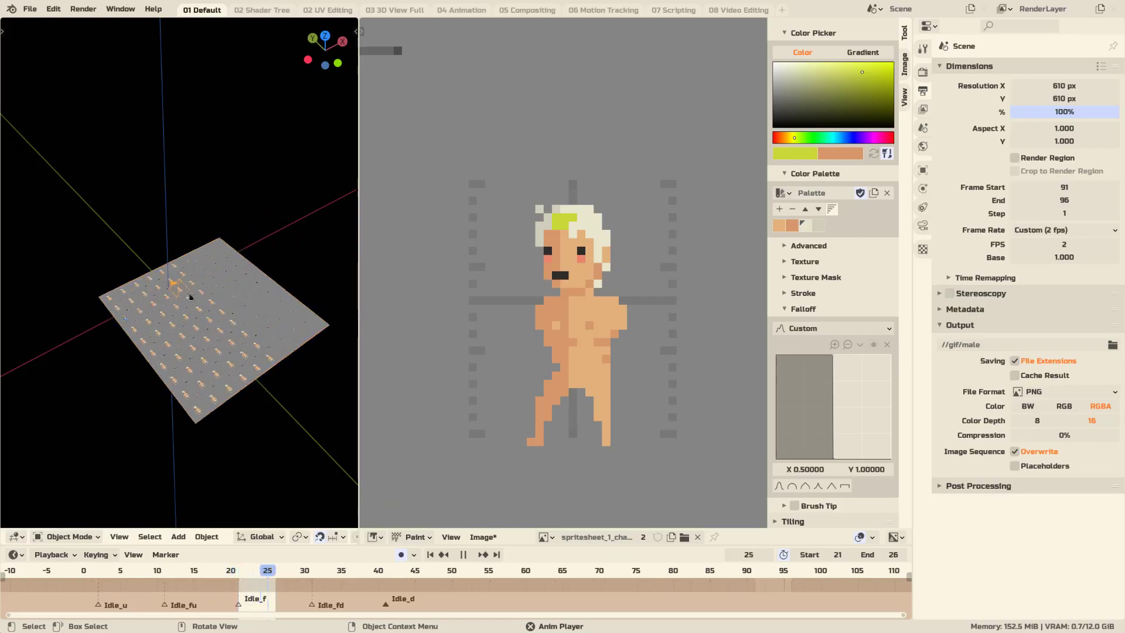
# Inspect the camera's location, rotation and scale values, and select the spritesheet plane with playback stopped
pyautogui.press('n')
pyautogui.click(349, 92)
pyautogui.keyDown('ctrl'); pyautogui.scroll(2, 251, 44); pyautogui.keyUp('ctrl')
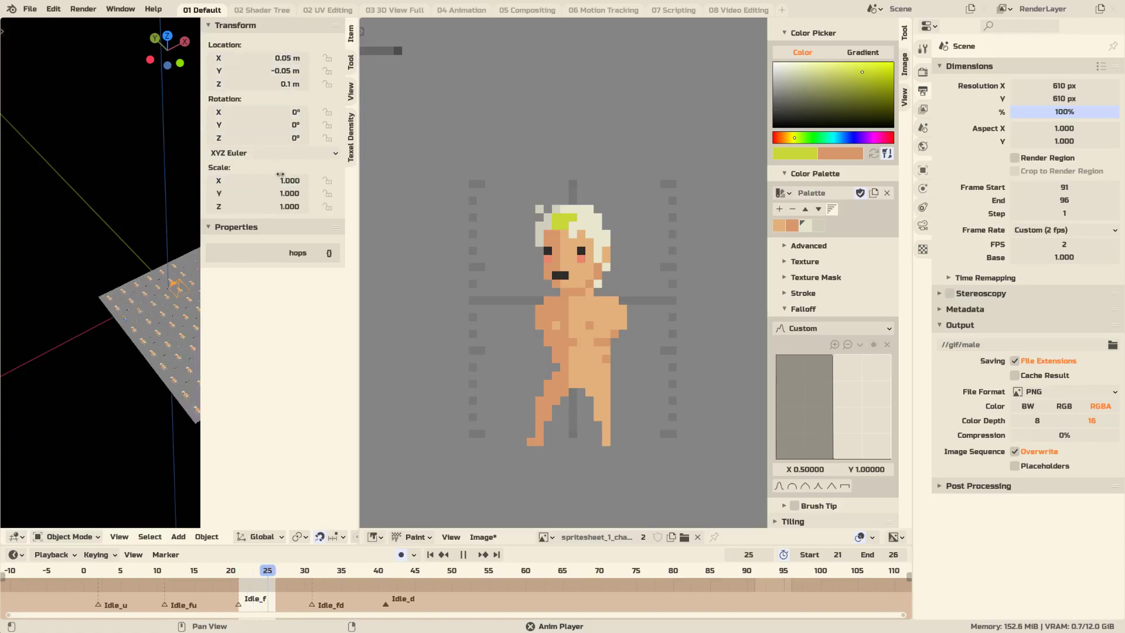
pyautogui.press('n')
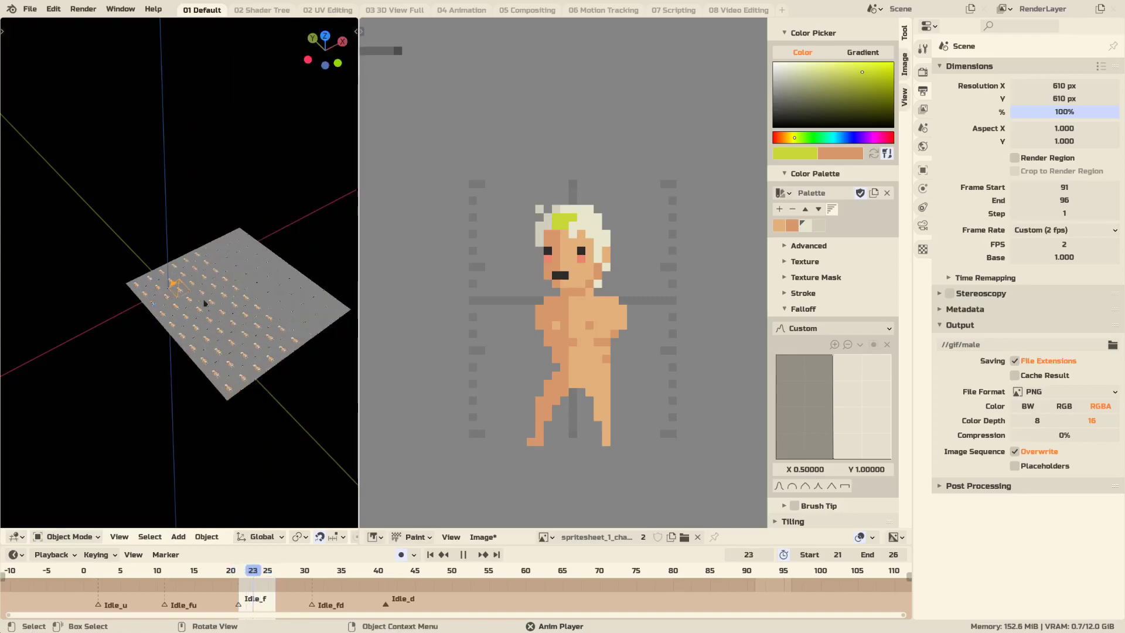
pyautogui.click(273, 319)
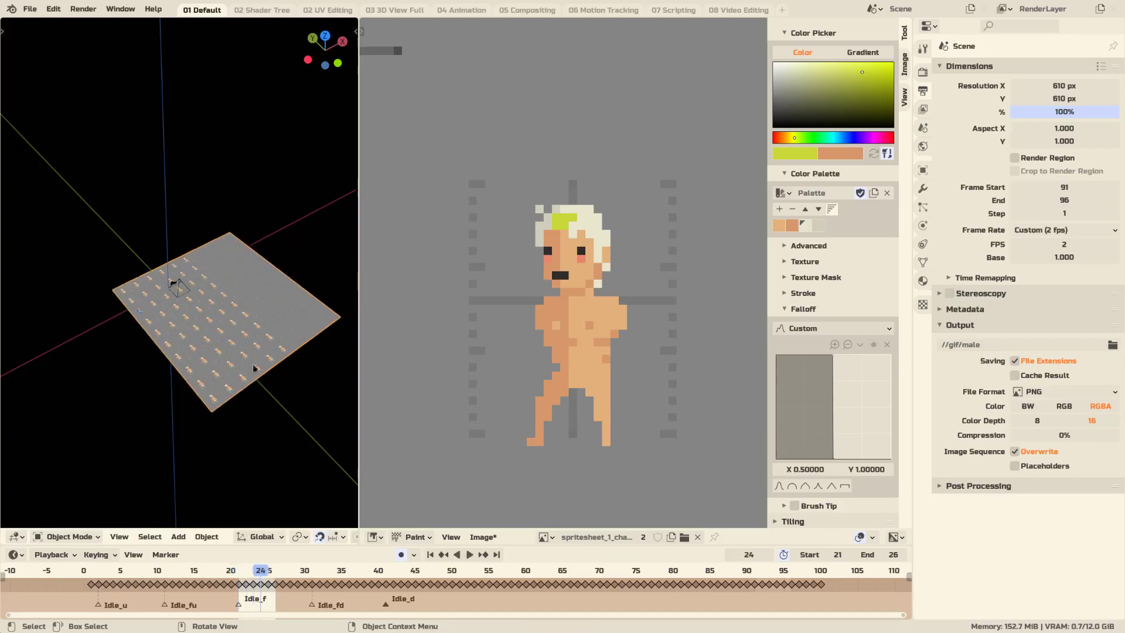
pyautogui.press('Escape')
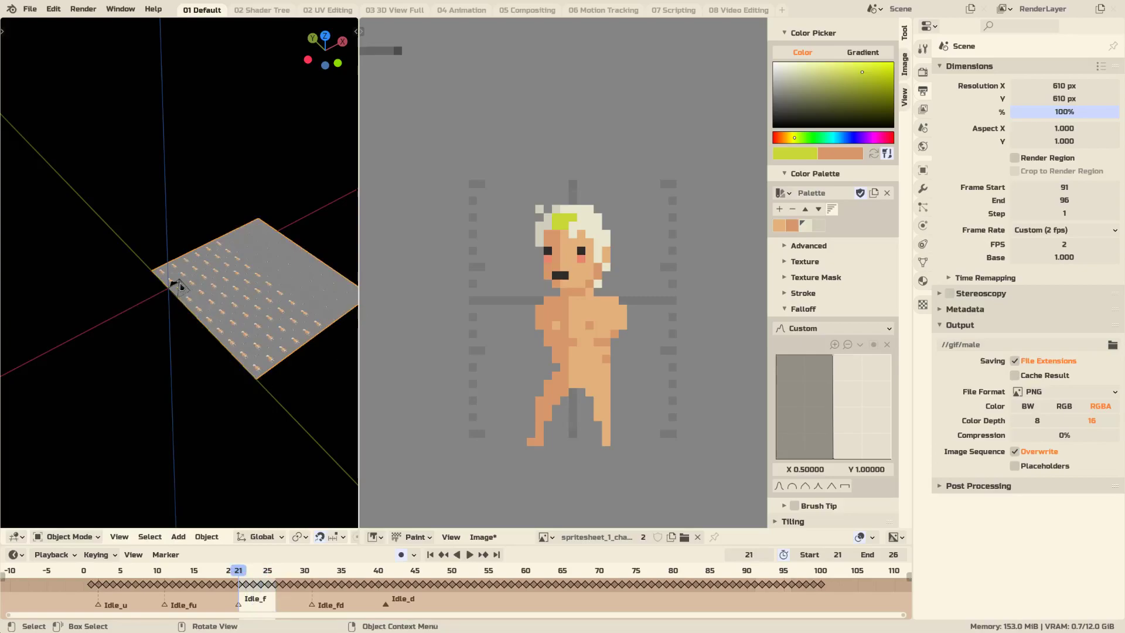
# Select the camera and examine its lens type and orthographic scale settings
pyautogui.click(177, 285)
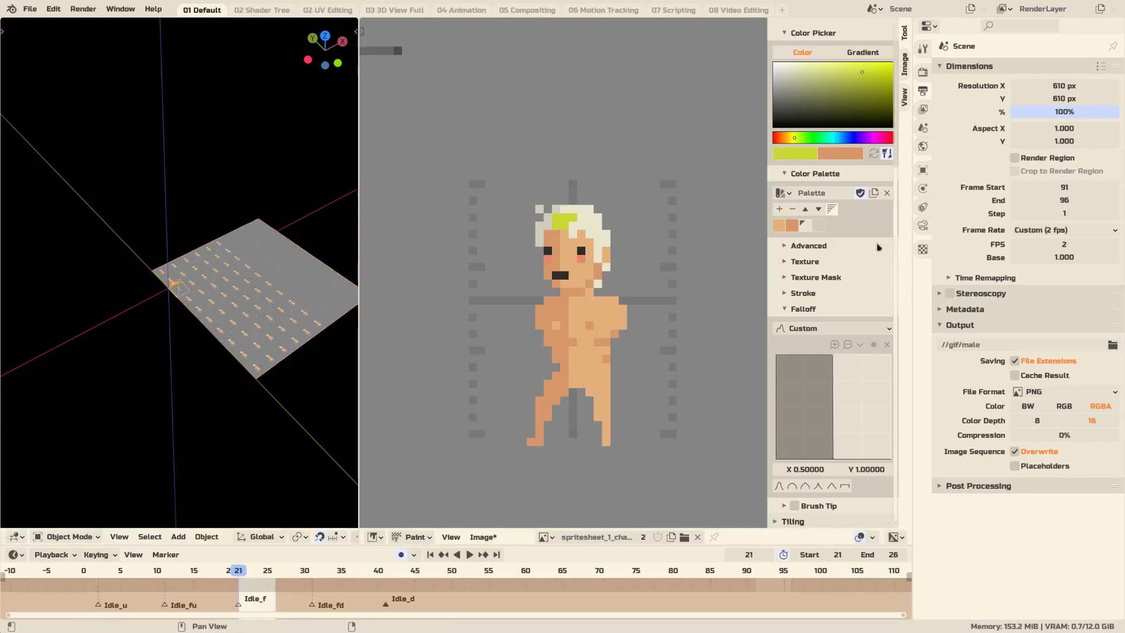
pyautogui.click(923, 226)
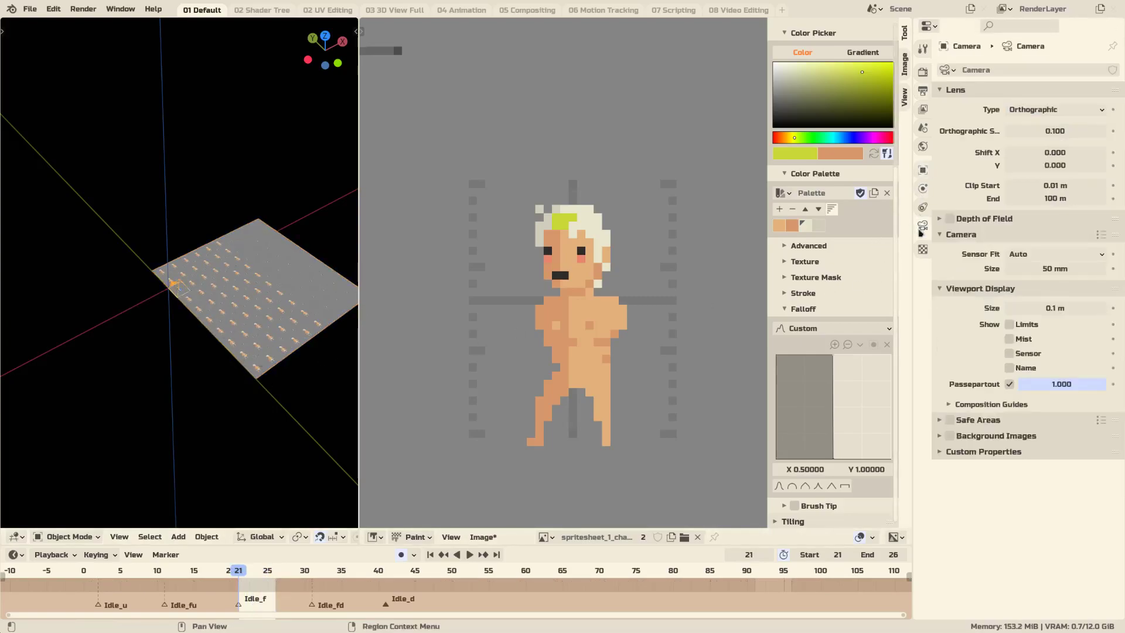
pyautogui.click(1054, 112)
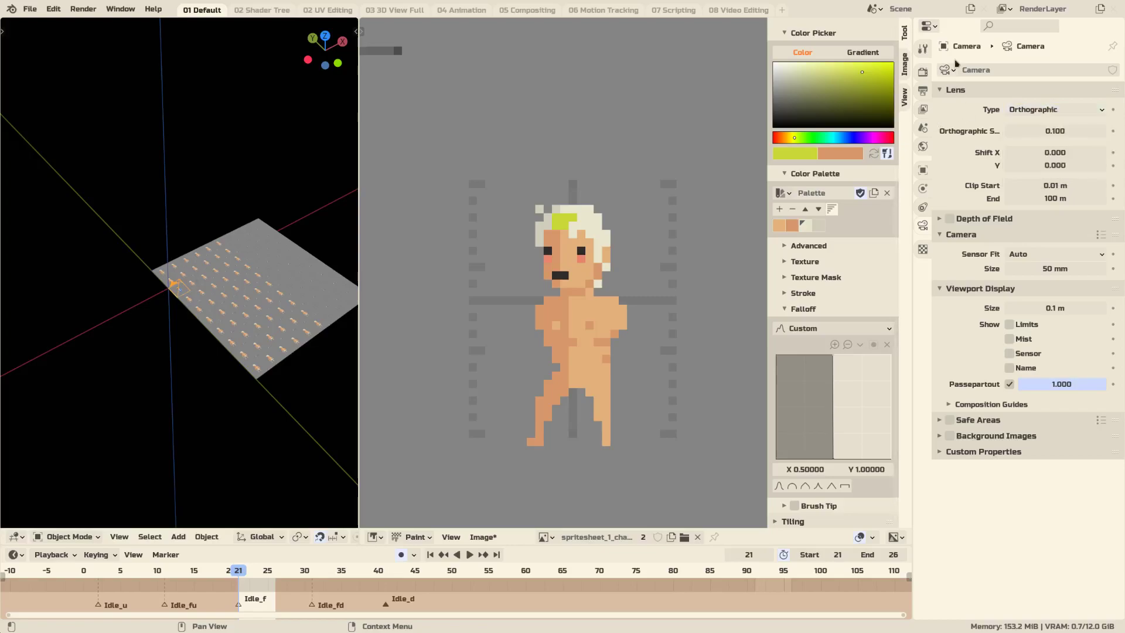
pyautogui.scroll(-2, 216, 354)
pyautogui.scroll(4, 241, 276)
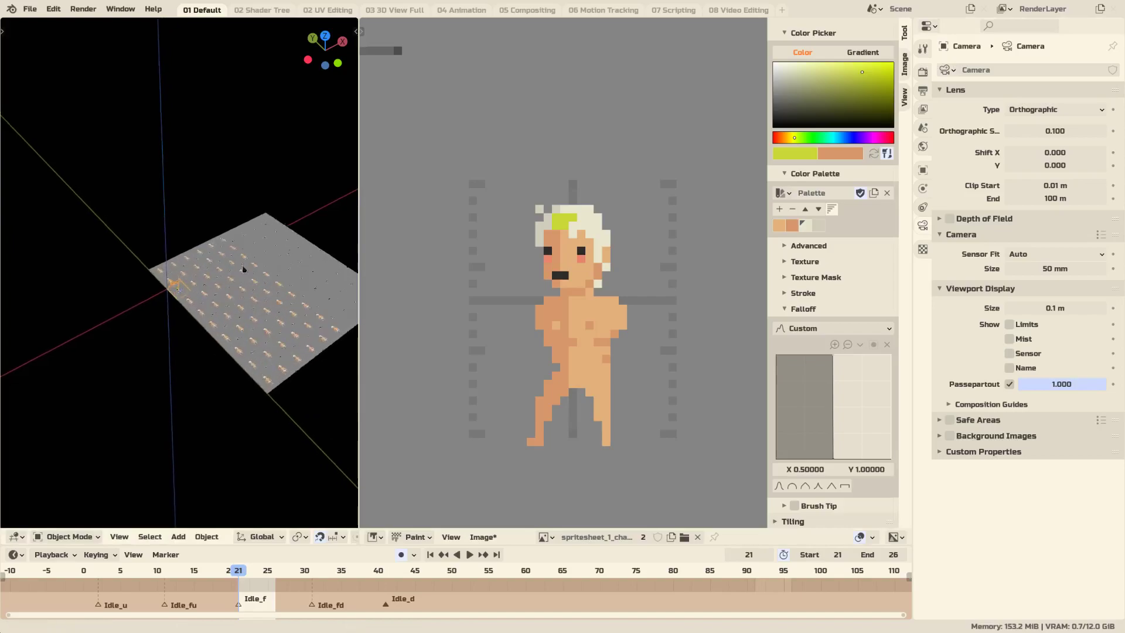
# Play the Idle_f preview range through the camera view, stop it and set the frame rate to 6 FPS
pyautogui.press('`')
pyautogui.click(241, 341)
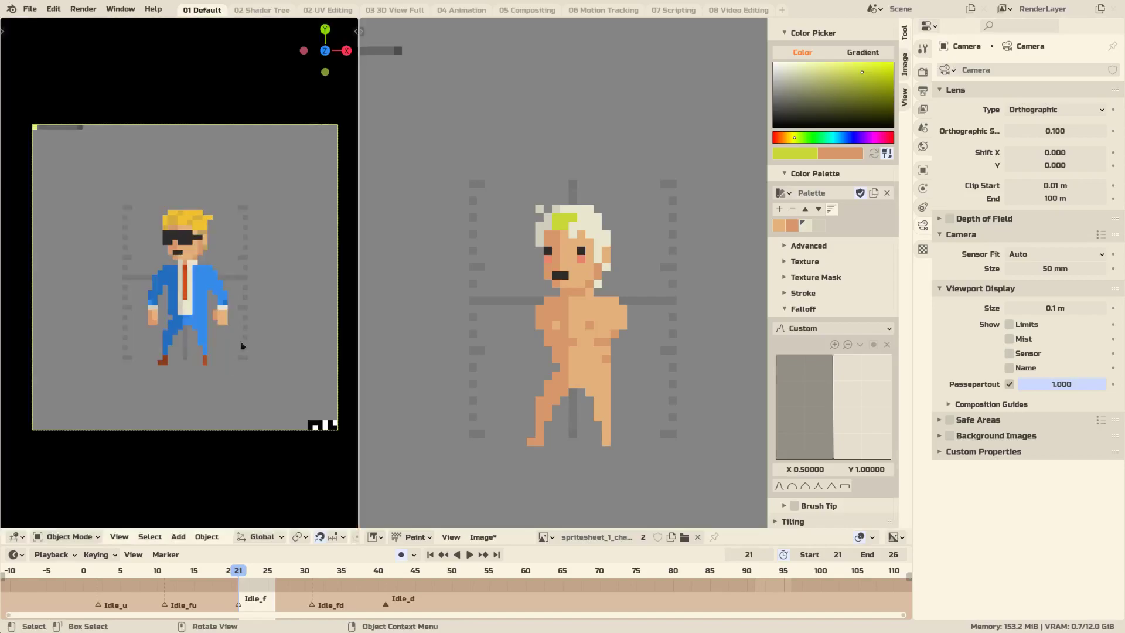
pyautogui.press('space')
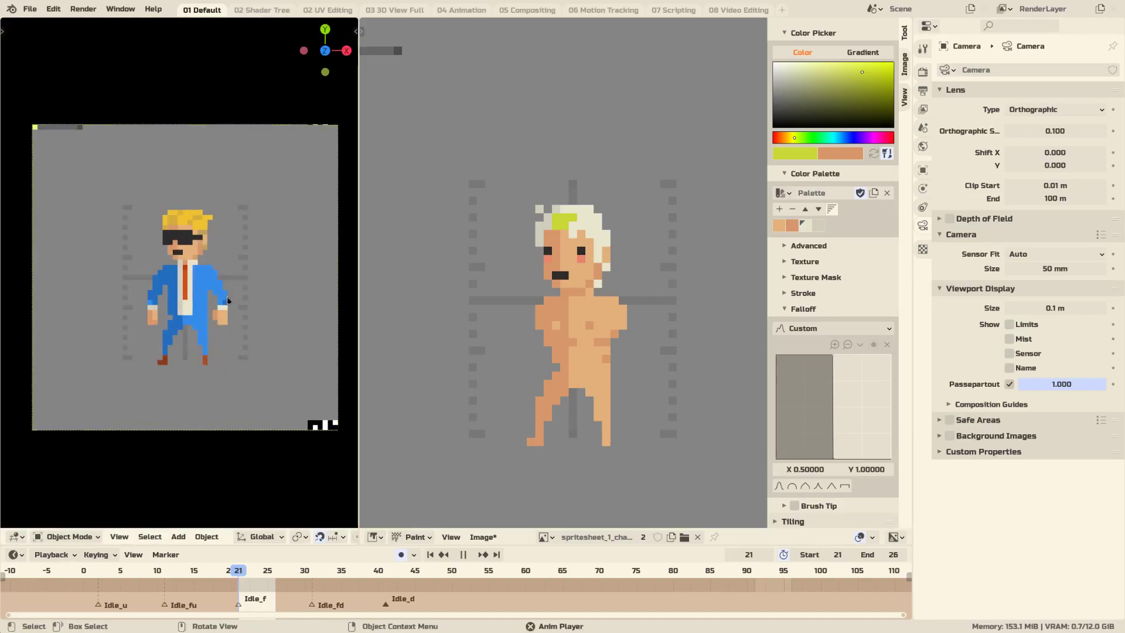
pyautogui.press('space')
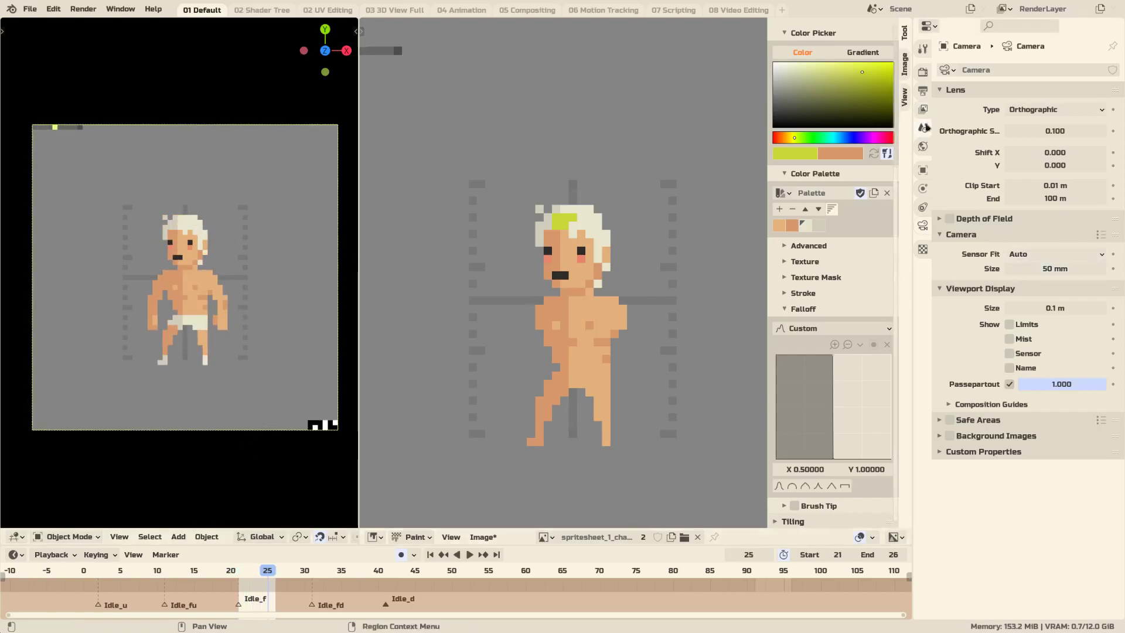
pyautogui.click(924, 94)
pyautogui.click(1116, 244)
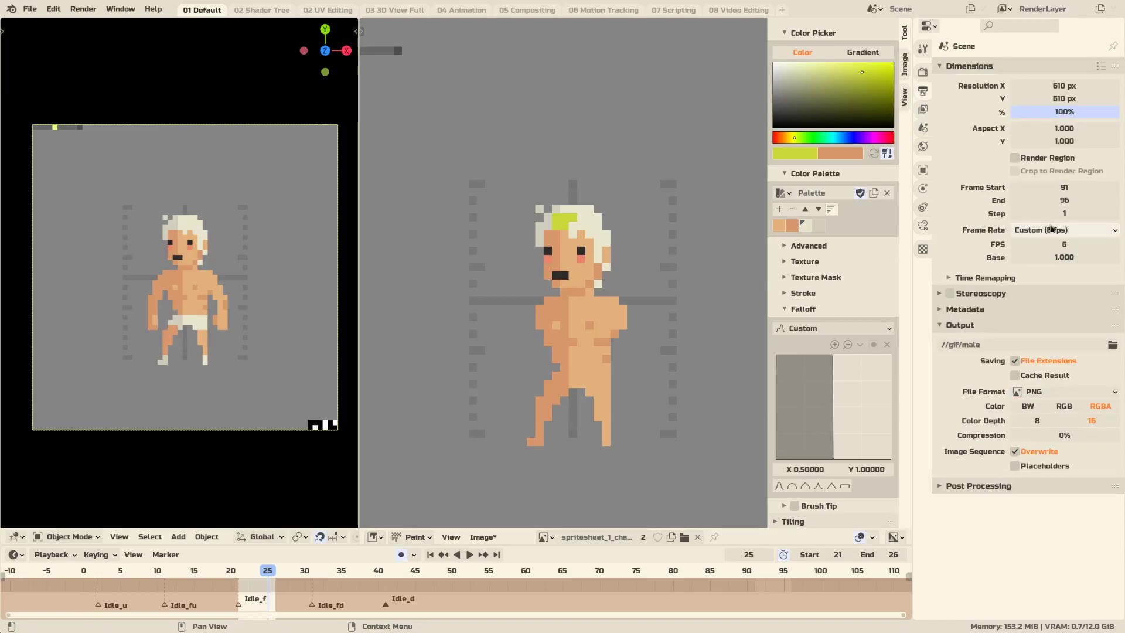
# Preview the Idle_f loop at 6 FPS on the spritesheet plane and stop playback
pyautogui.press('space')
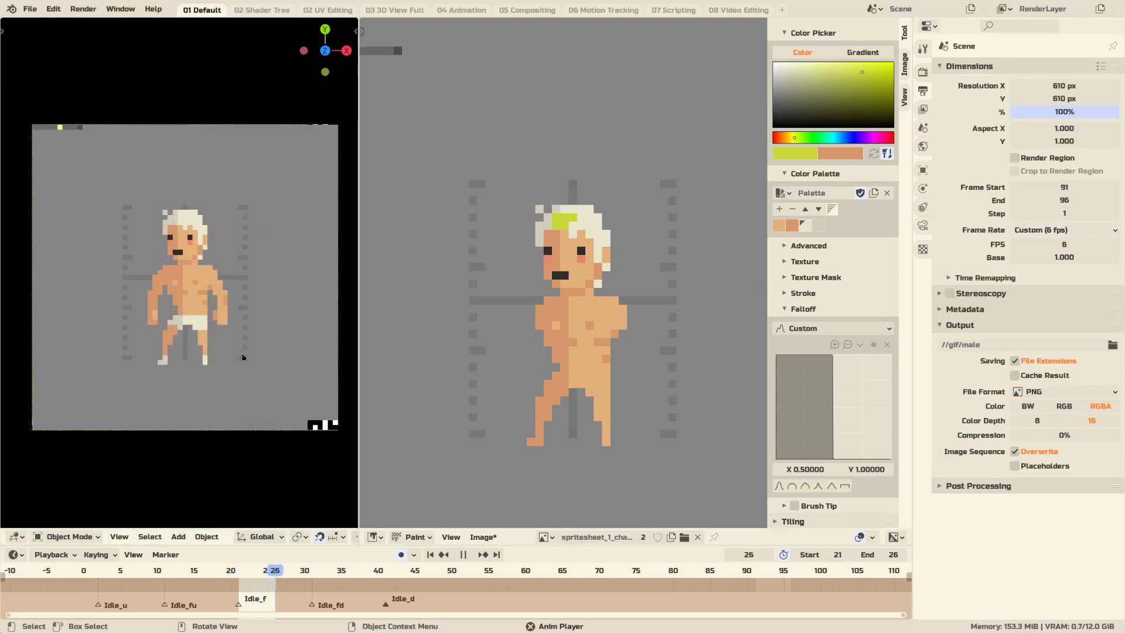
pyautogui.press('space')
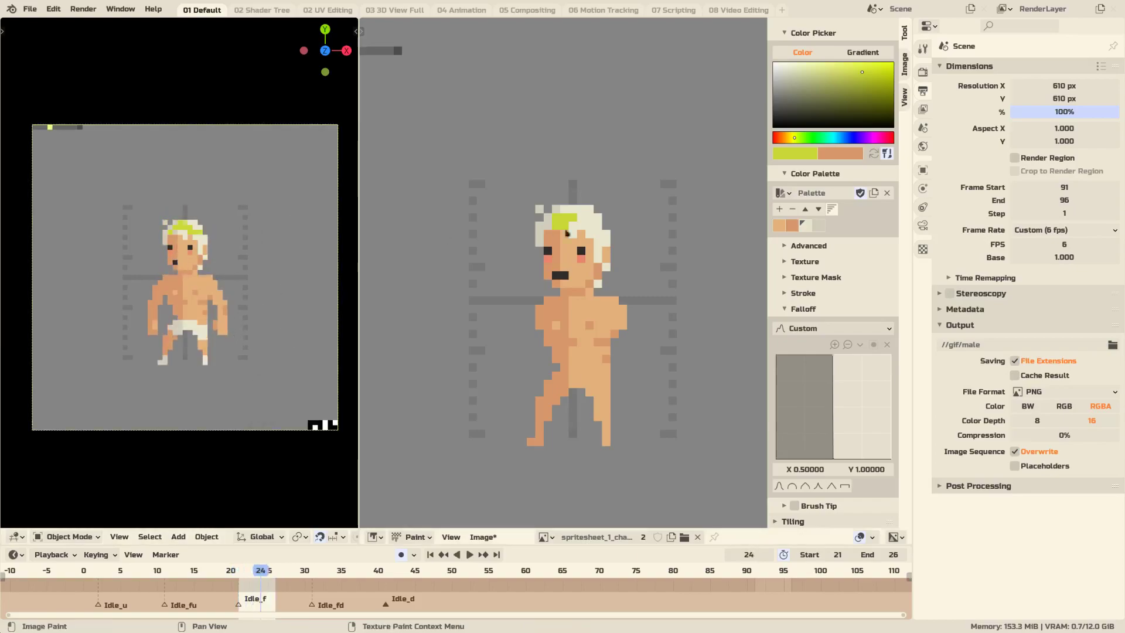
# Sample the grey background as brush colour, paint over marks beside the second Idle_f frame, and play the animation to check it
pyautogui.scroll(-6, 622, 176)
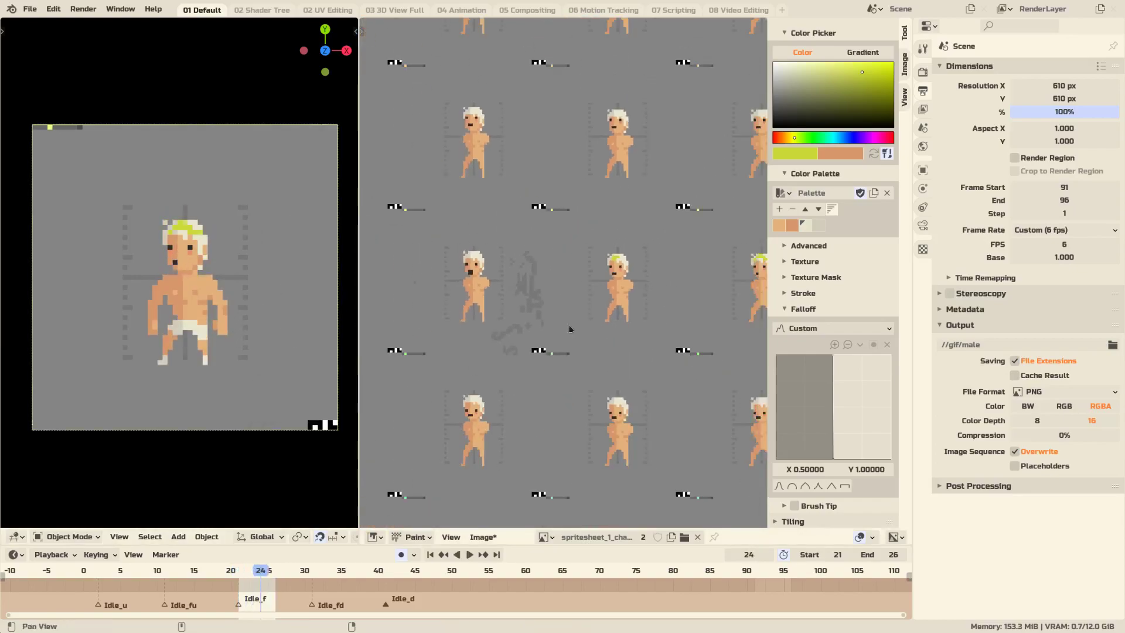
pyautogui.press('s')
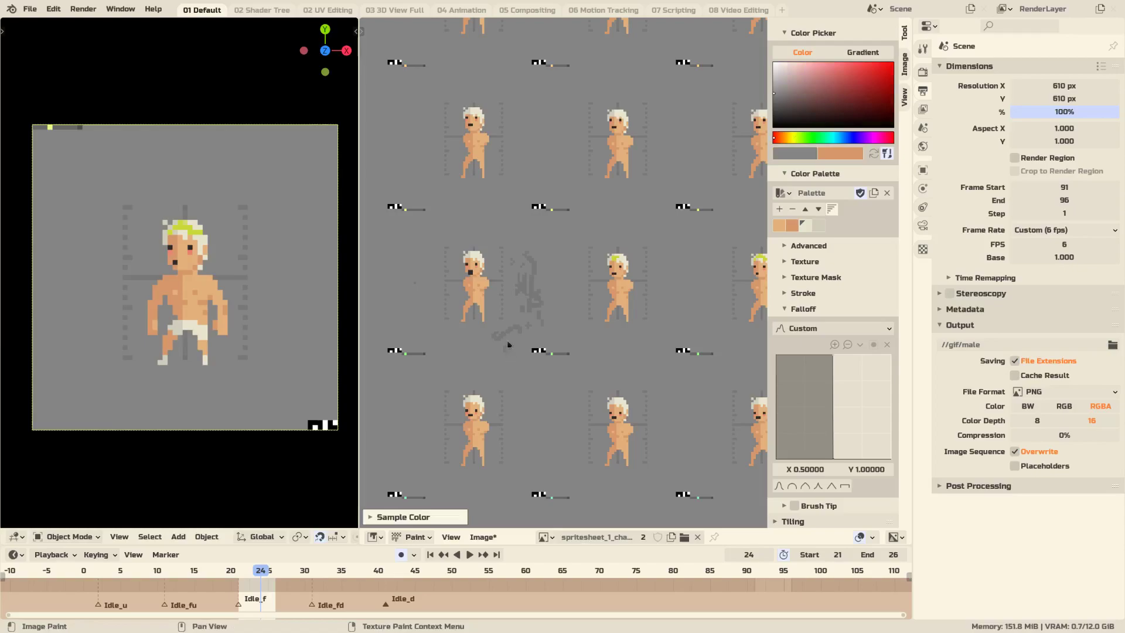
pyautogui.scroll(2, 564, 308)
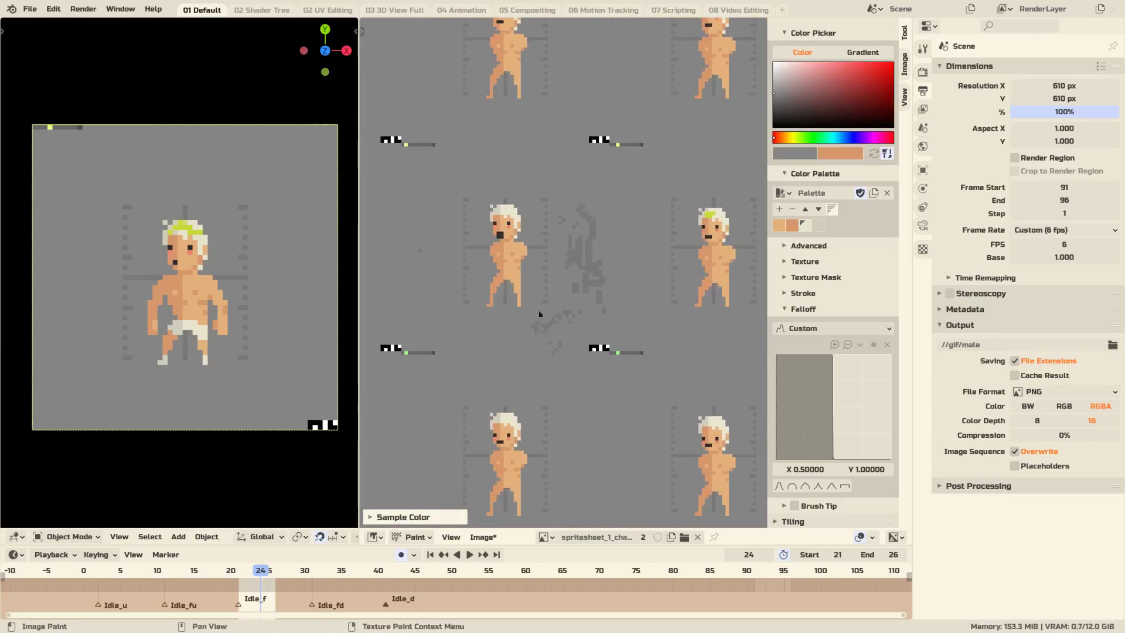
pyautogui.press('space')
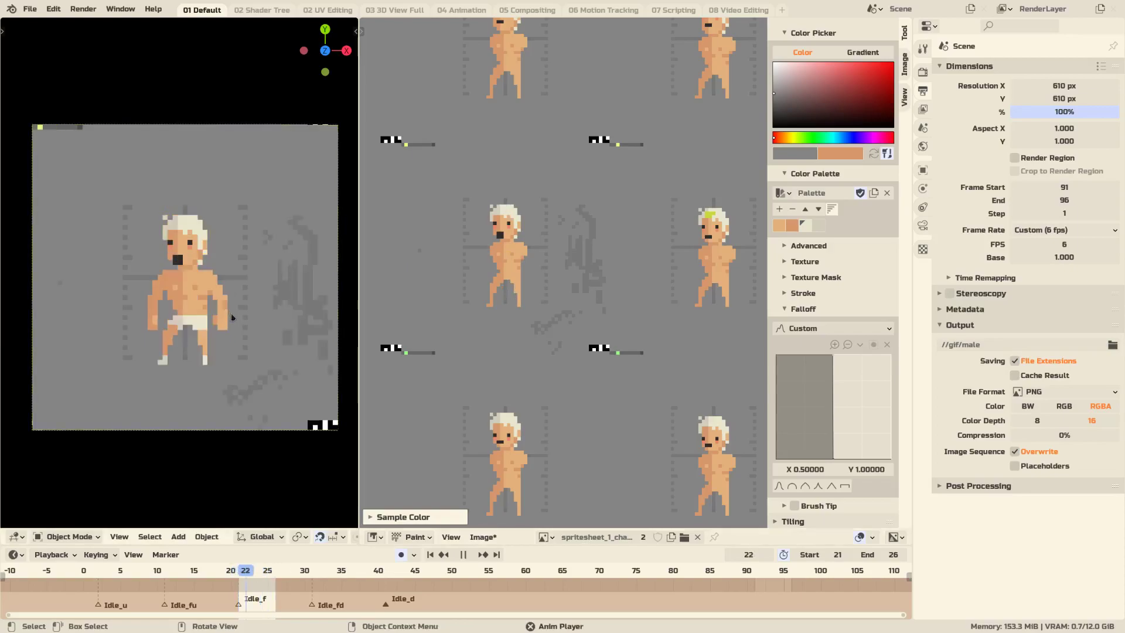
pyautogui.press('space')
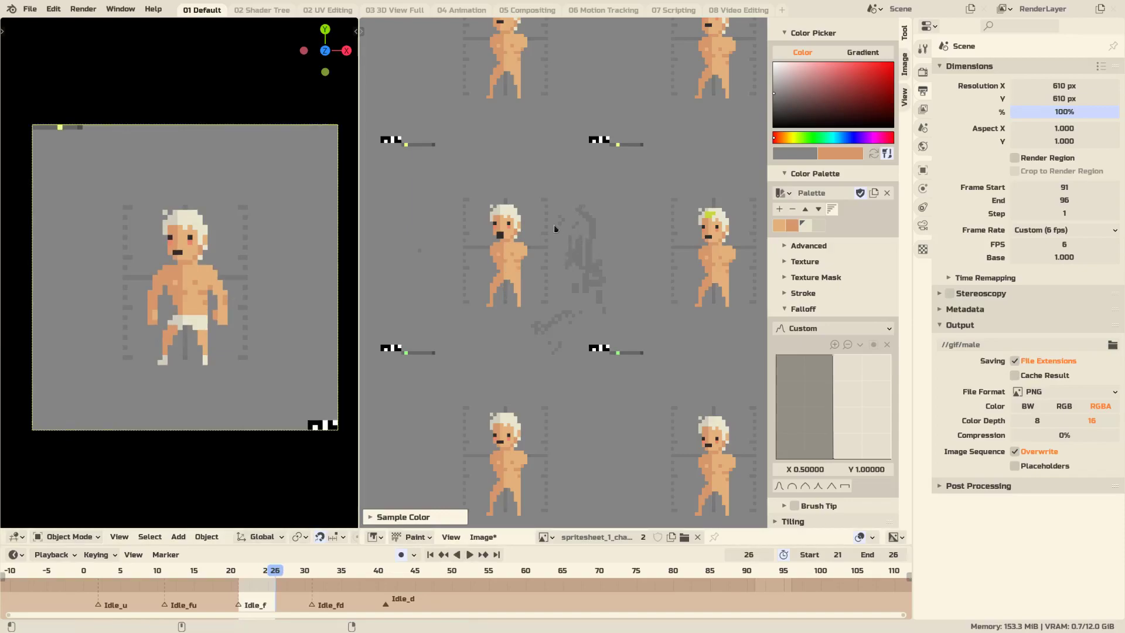
# Switch to Godot, run the Super Wall Street Bros project and guide the player over the slope onto the tree-topped block
pyautogui.press('super+Right')
pyautogui.click(995, 32)
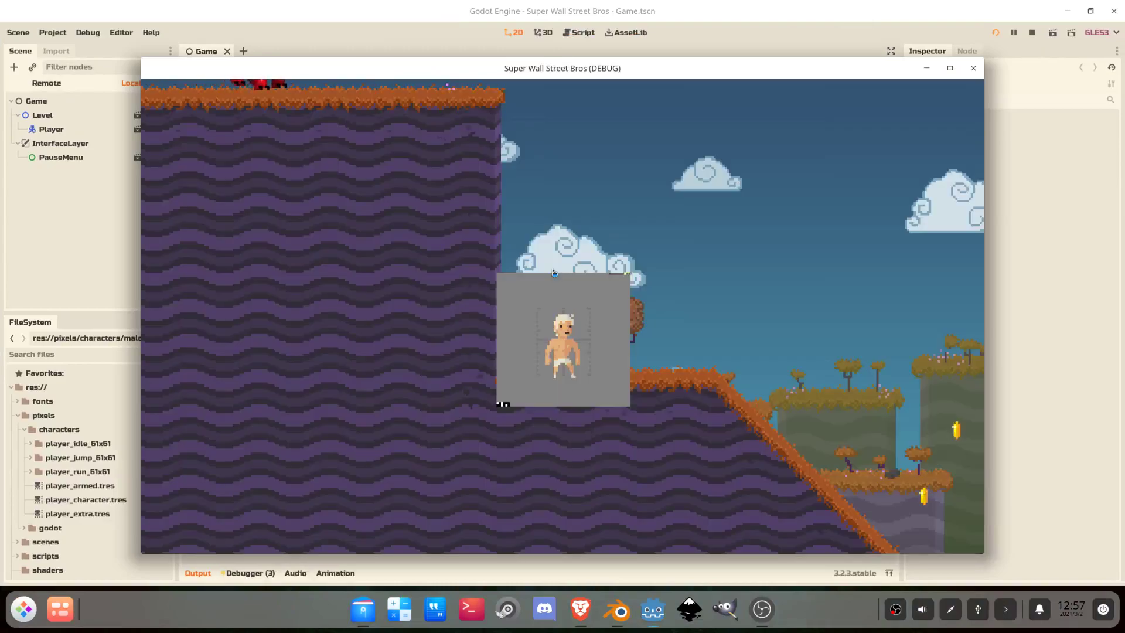
pyautogui.press('Right')
pyautogui.press('Right')
pyautogui.press('space')
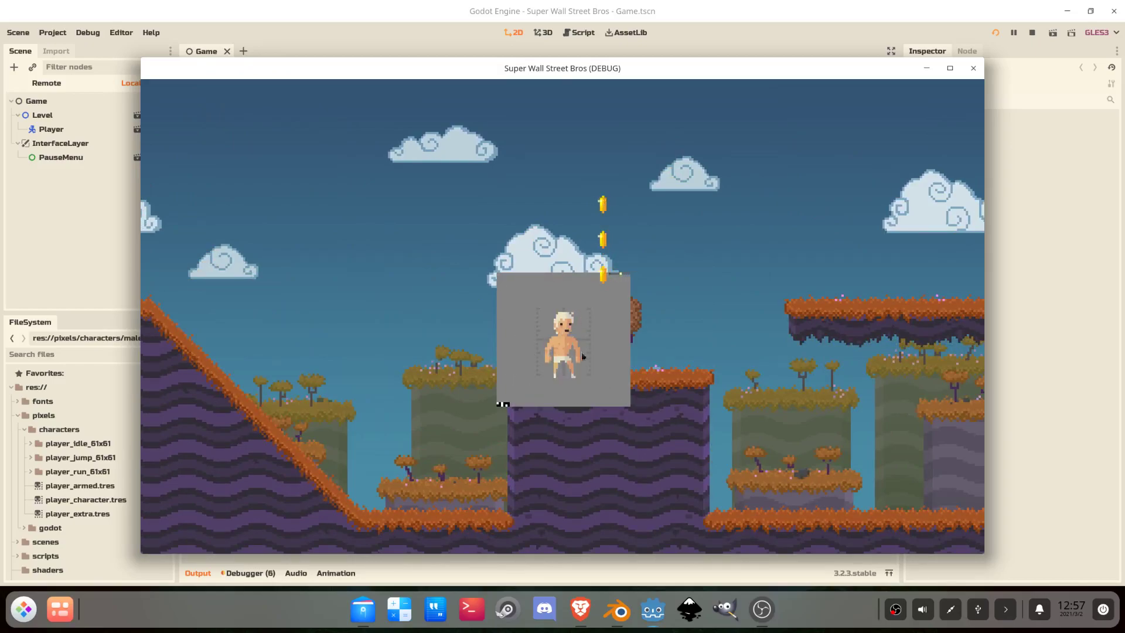
pyautogui.press('Right')
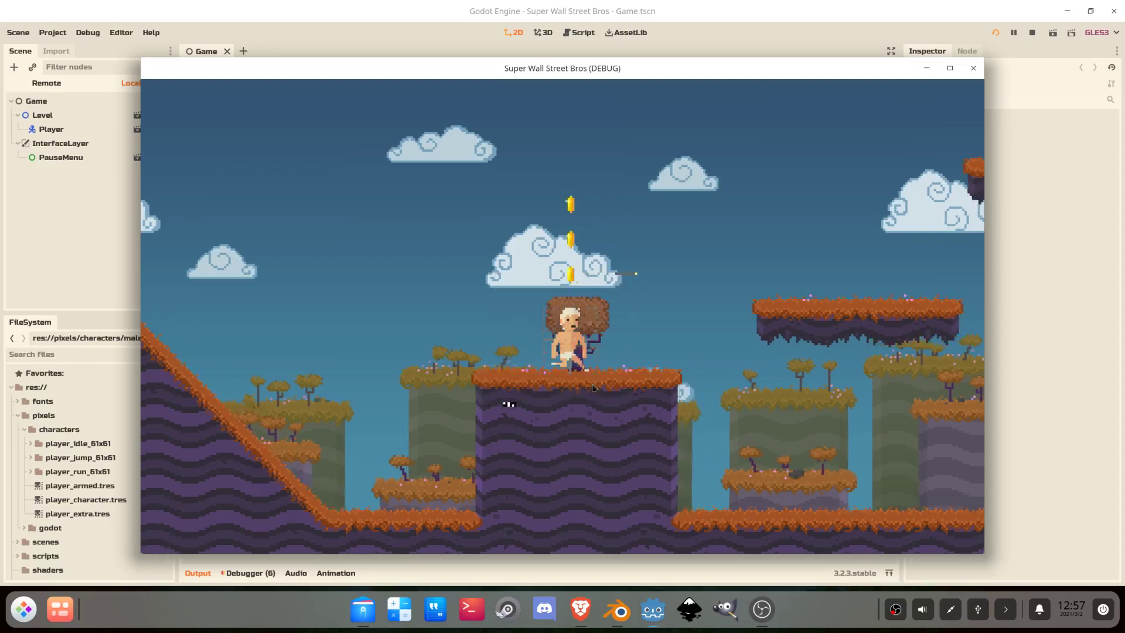
pyautogui.press('space')
pyautogui.press('space')
pyautogui.press('Left')
pyautogui.press('space')
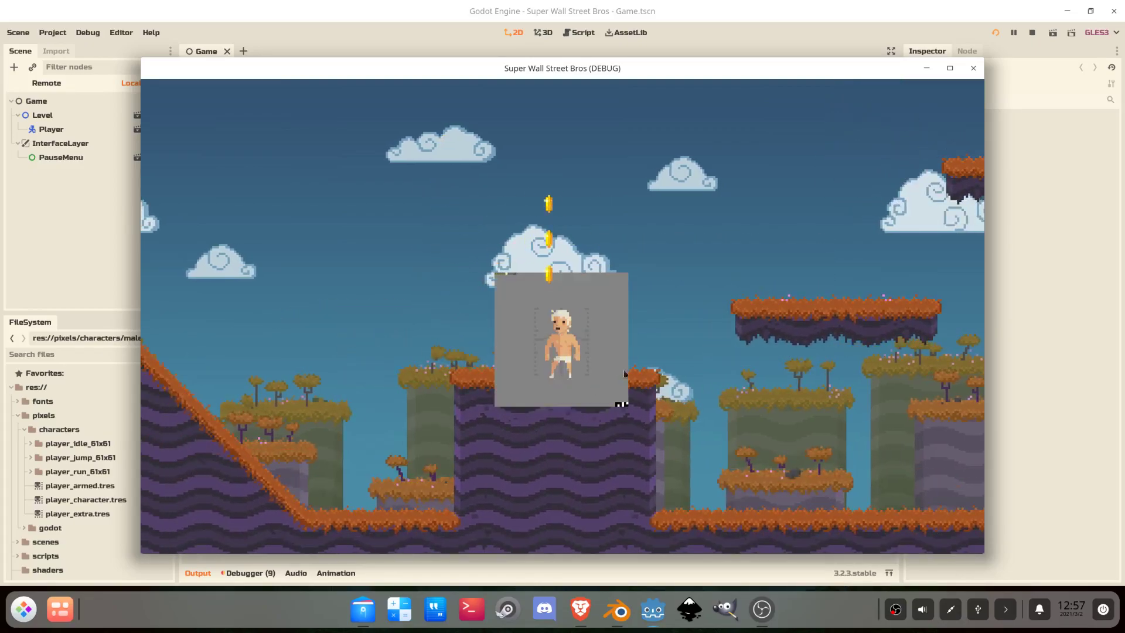
# Turn the player left and right to compare the idle and movement animations in both directions
pyautogui.press('Right')
pyautogui.press('Left')
pyautogui.press('Right')
pyautogui.press('Left')
pyautogui.press('Left')
pyautogui.press('Right')
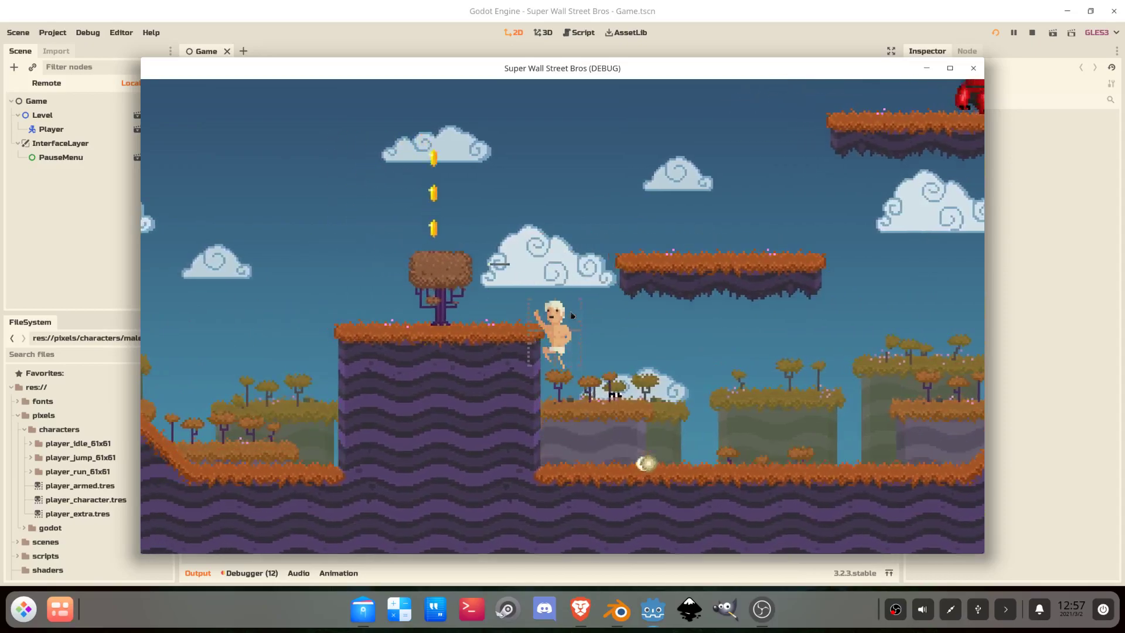
# Run and jump the player past the red enemy to the high ledge to check the run and jump animations
pyautogui.press('Right')
pyautogui.press('space')
pyautogui.press('space')
pyautogui.press('space')
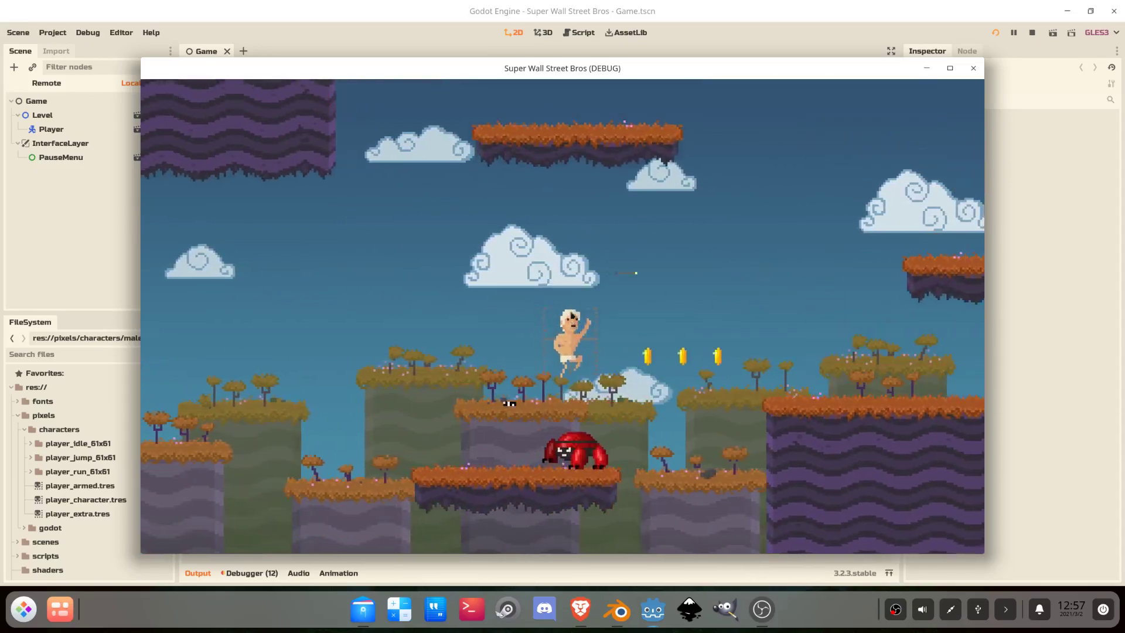
pyautogui.press('Right')
pyautogui.press('space')
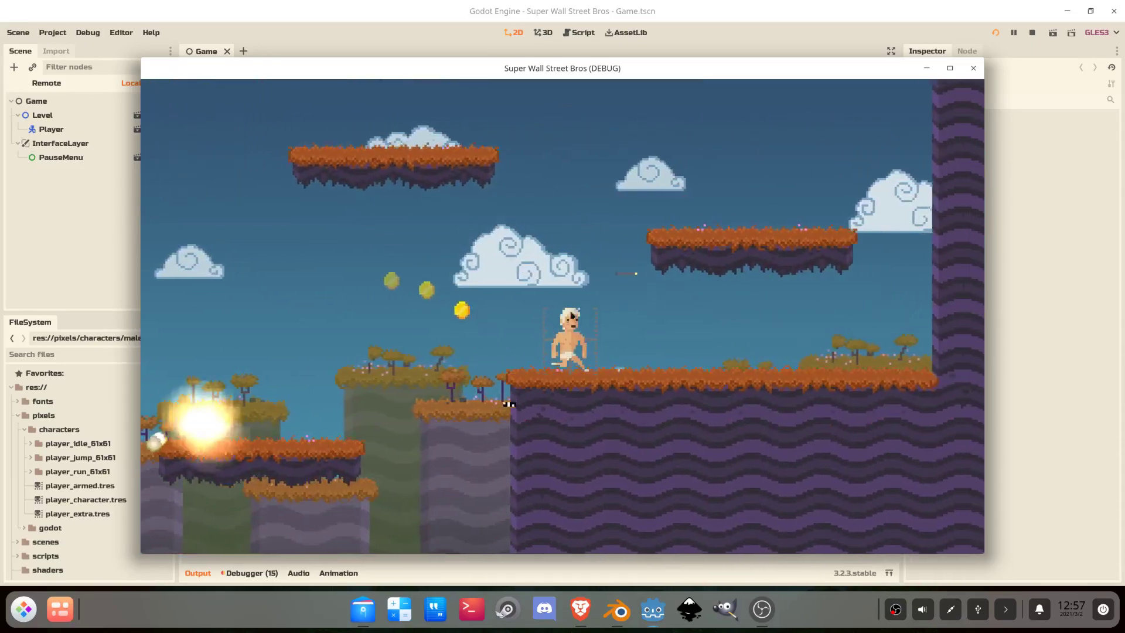
# Move the player on towards the purple wall, check the suited idle sprite facing left, and quit the game
pyautogui.press('Right')
pyautogui.press('space')
pyautogui.press('Left')
pyautogui.press('Right')
pyautogui.press('space')
pyautogui.press('Left')
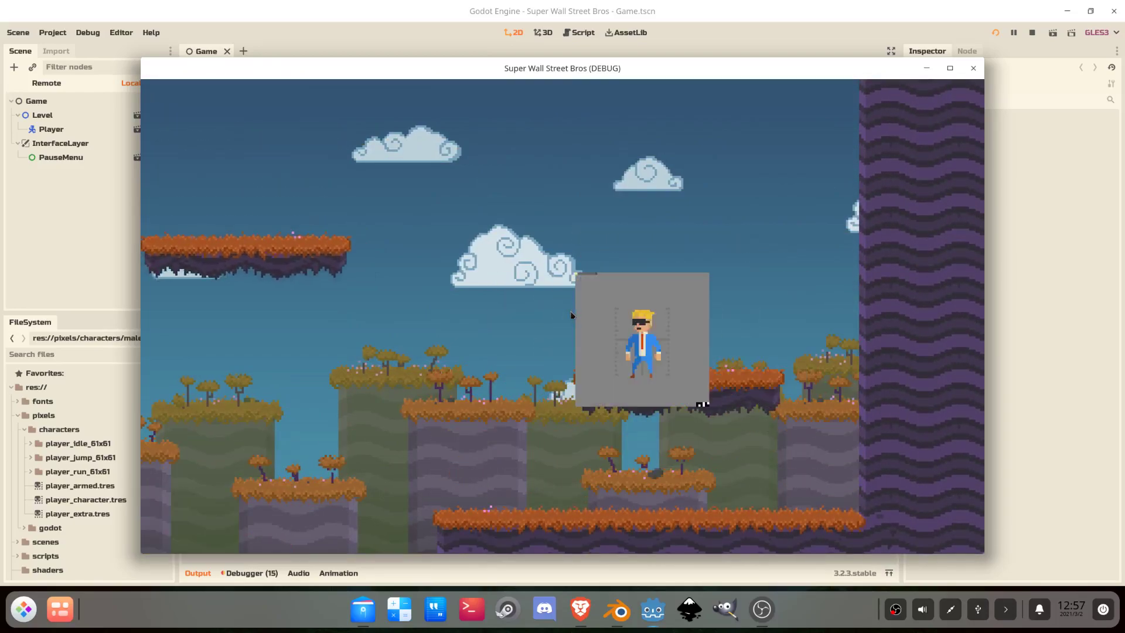
pyautogui.press('Escape')
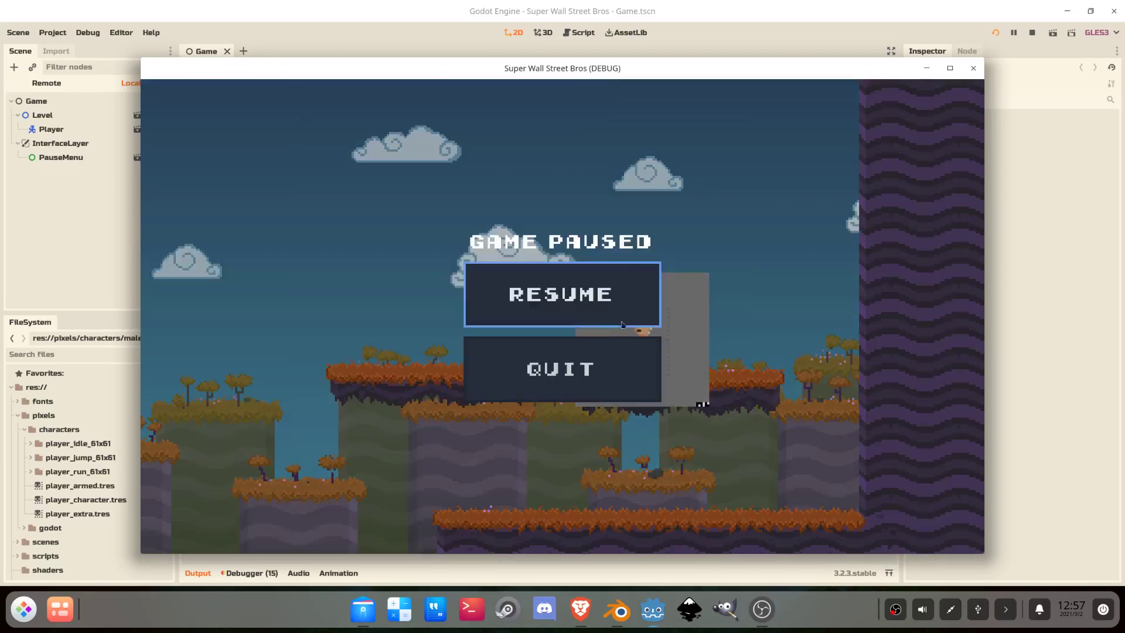
pyautogui.click(609, 376)
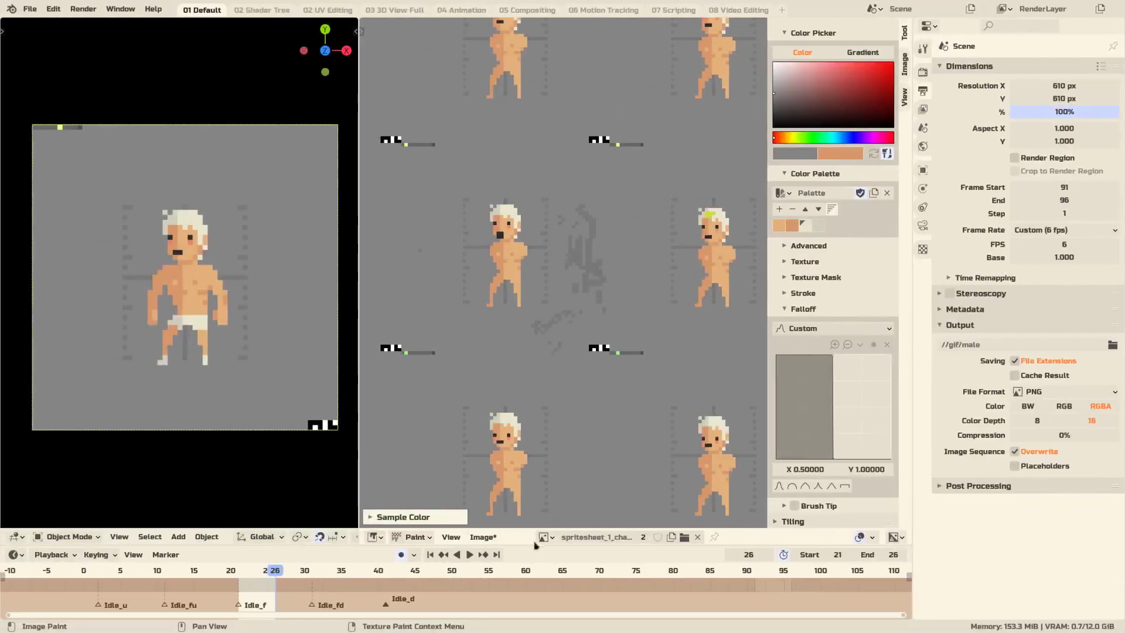
# Switch to Blender, view the spritesheet_2_extra .png image and open spritesheet_3_armed.png in the image editor
pyautogui.click(544, 537)
pyautogui.click(597, 451)
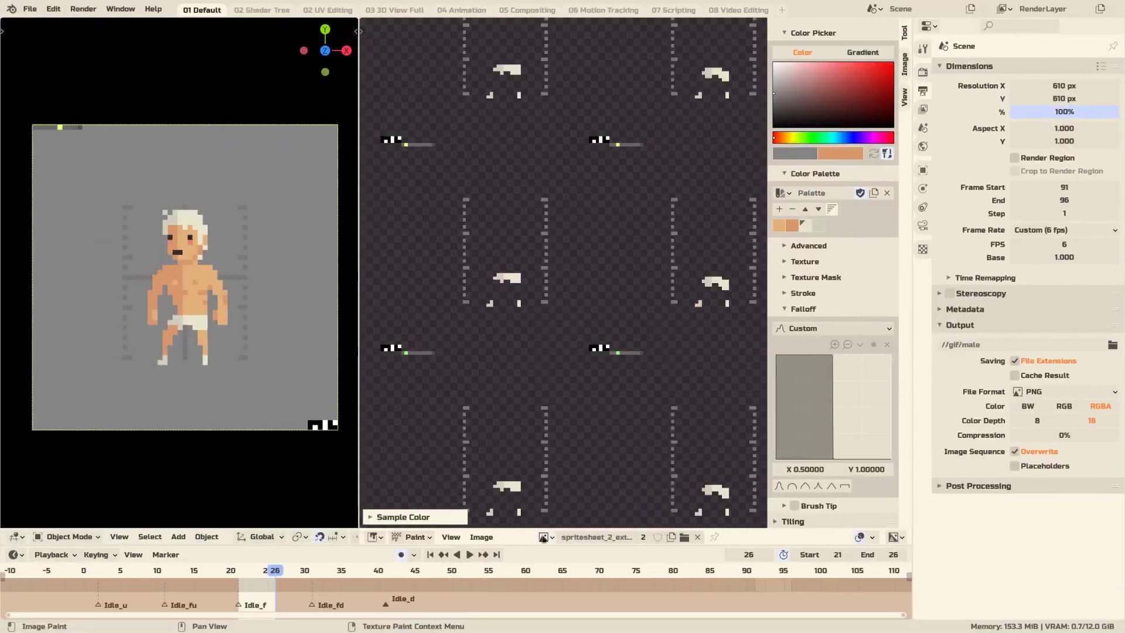
pyautogui.click(544, 537)
pyautogui.click(587, 467)
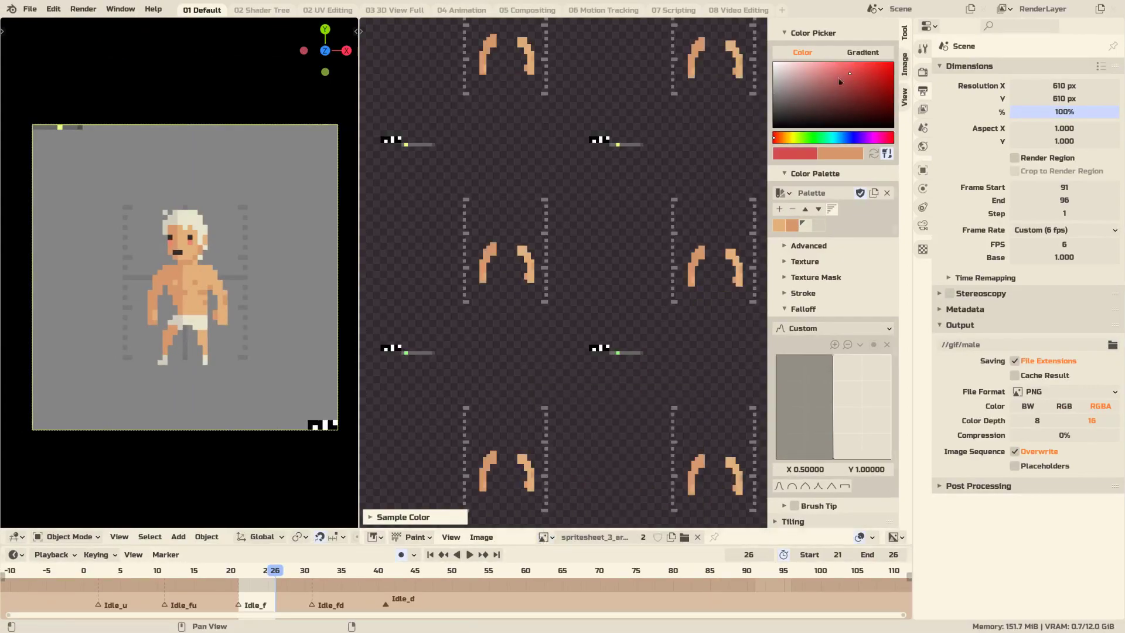
# Paint red test marks beside the arms in the Idle_f row and save spritesheet_3_armed.png
pyautogui.moveTo(633, 296)
pyautogui.keyDown('ctrl'); pyautogui.mouseDown(button='middle')
pyautogui.moveTo(626, 317)
pyautogui.moveTo(529, 247)
pyautogui.mouseUp(button='middle'); pyautogui.keyUp('ctrl')
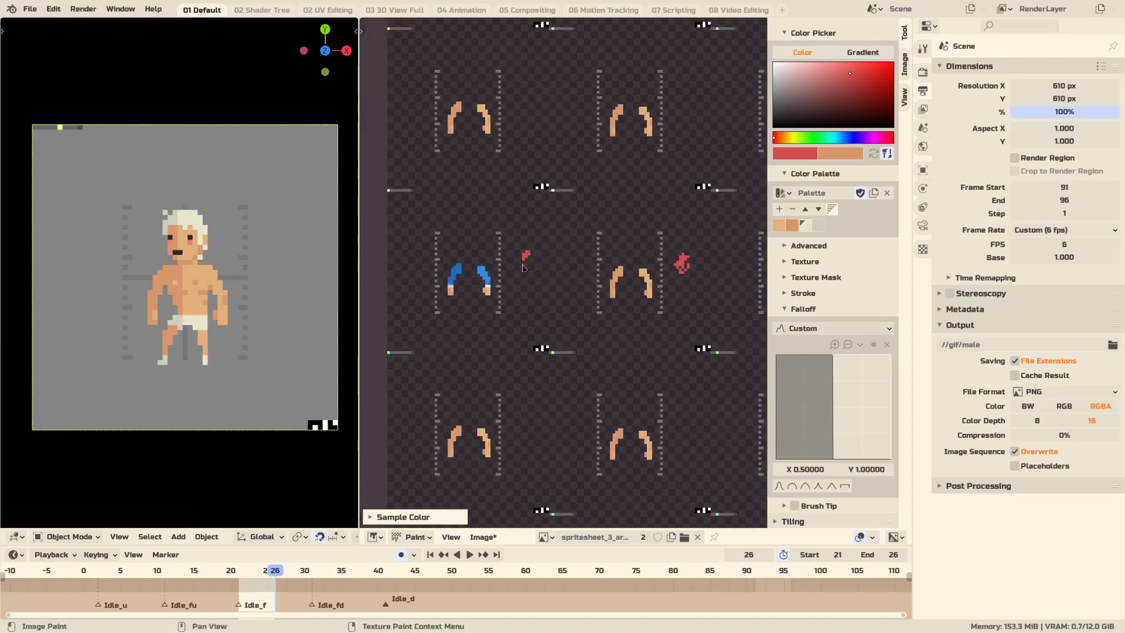
pyautogui.moveTo(657, 339); pyautogui.dragTo(580, 337, button='middle')
pyautogui.click(547, 537)
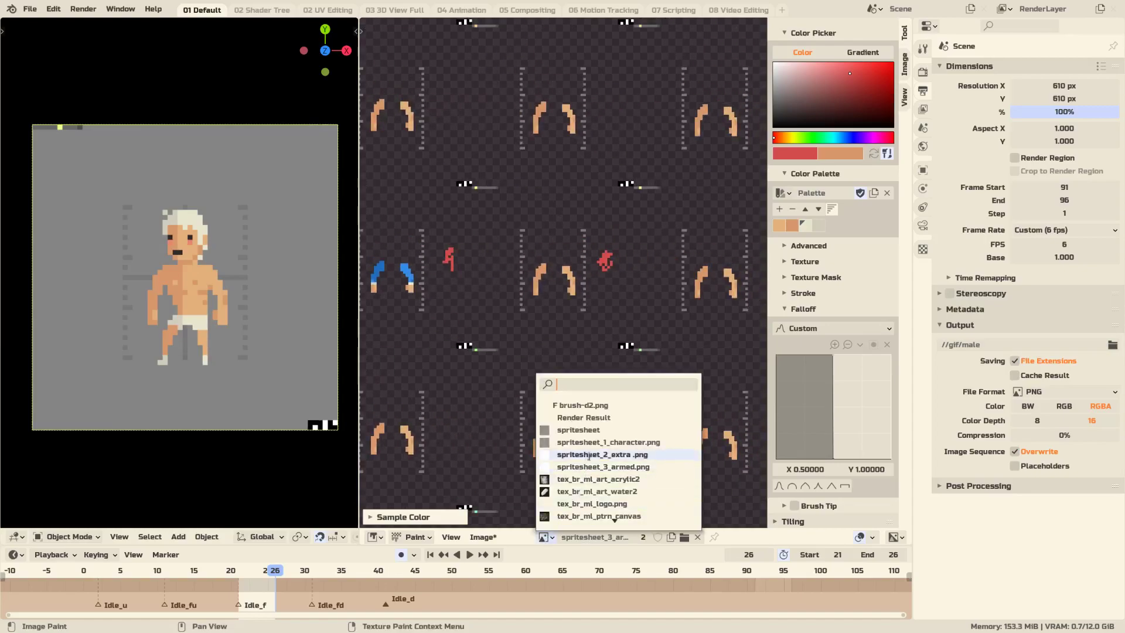
pyautogui.hotkey('alt', 's')
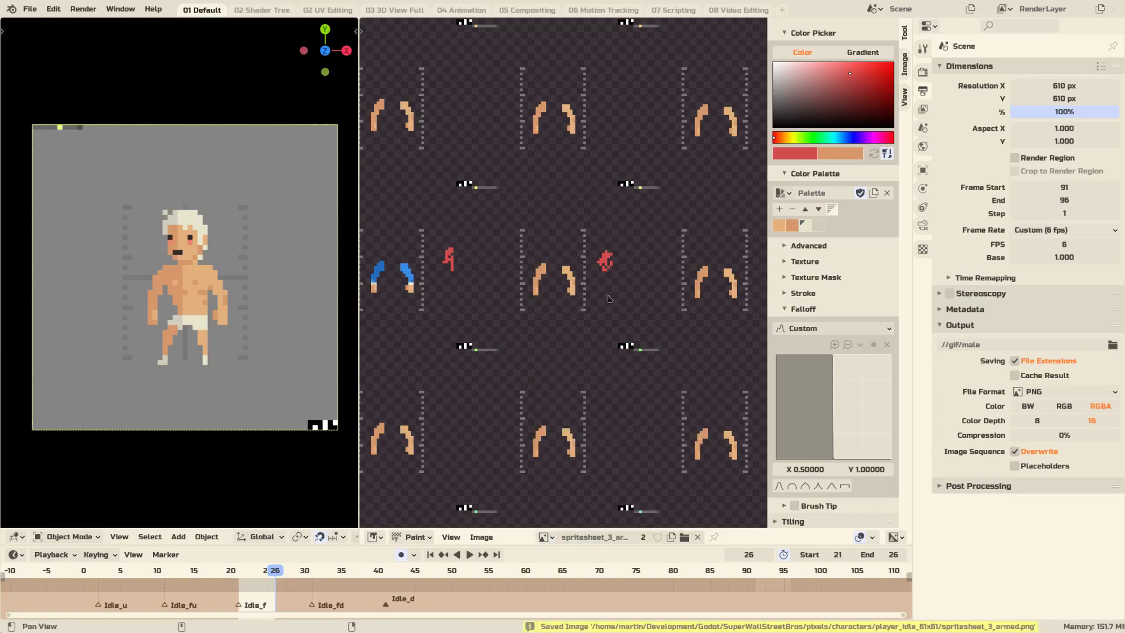
# Open spritesheet_2_extra .png, paint red test marks on two frames of the Idle_f row, and save the image
pyautogui.click(546, 537)
pyautogui.click(589, 453)
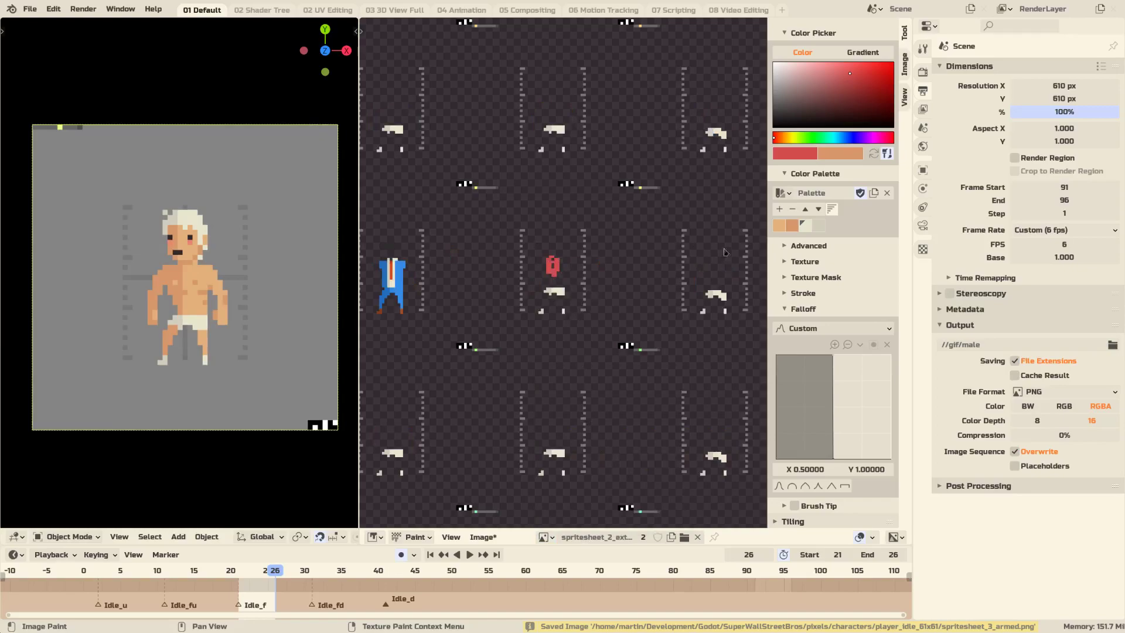
pyautogui.hotkey('alt', 's')
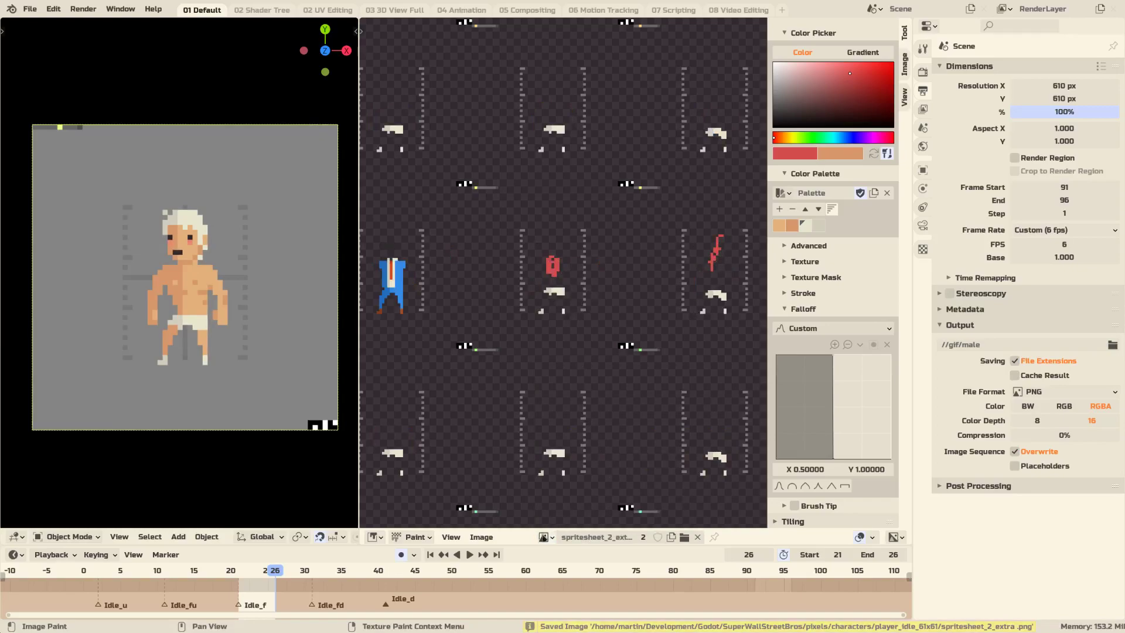
# Open spritesheet_1_character.png, paint red test marks beside several Idle_f frames, and save the image
pyautogui.click(545, 536)
pyautogui.click(599, 436)
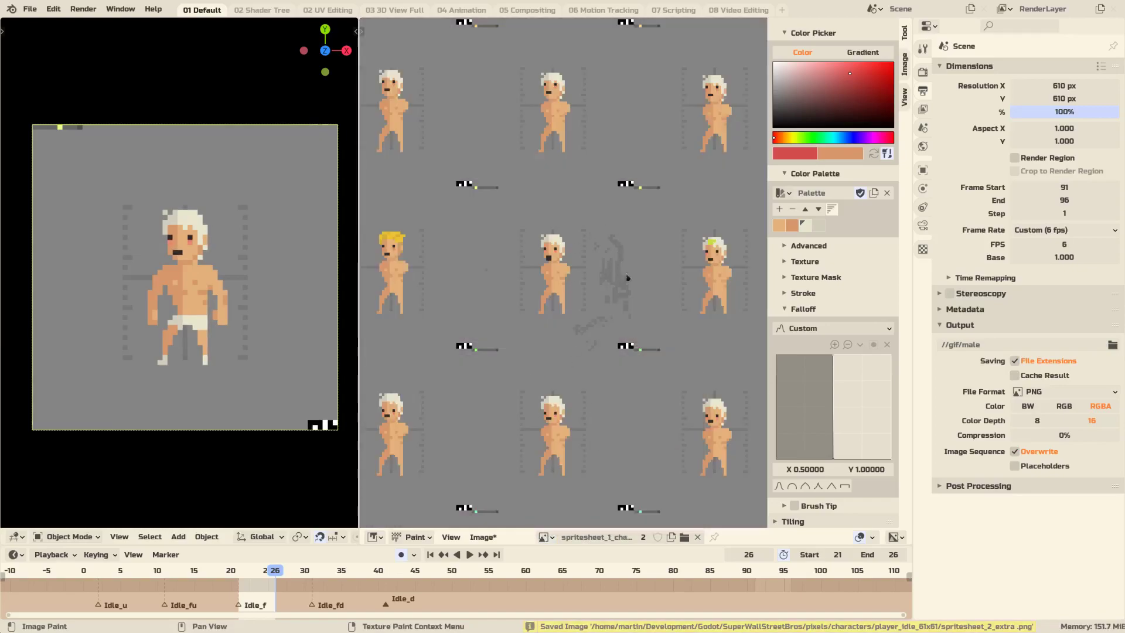
pyautogui.moveTo(599, 274); pyautogui.dragTo(602, 276)
pyautogui.moveTo(745, 292); pyautogui.dragTo(594, 331, button='middle')
pyautogui.moveTo(668, 326); pyautogui.dragTo(447, 317, button='middle')
pyautogui.hotkey('alt', 's')
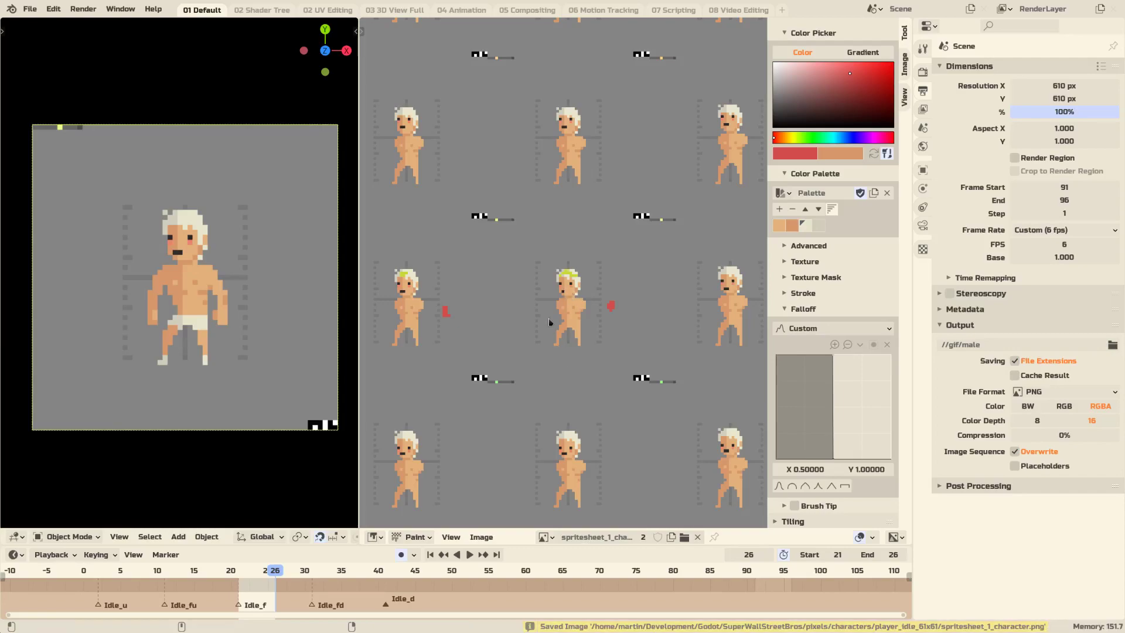
# Switch to Godot, run the game again and move the player both ways to check the repainted idle frames
pyautogui.hotkey('alt', 'Tab')
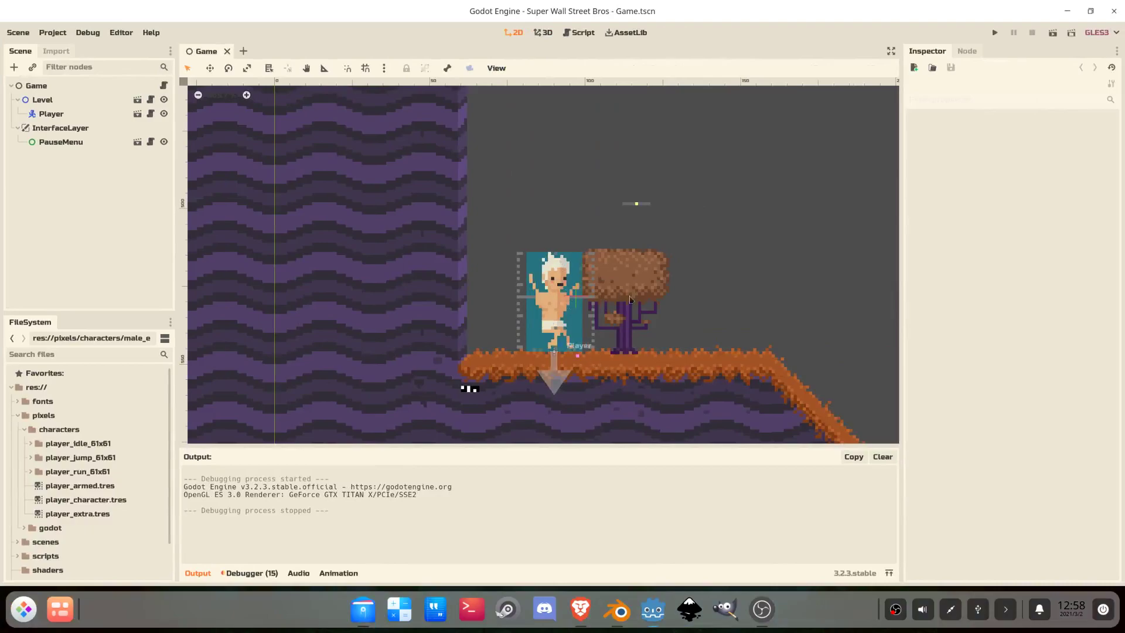
pyautogui.click(994, 33)
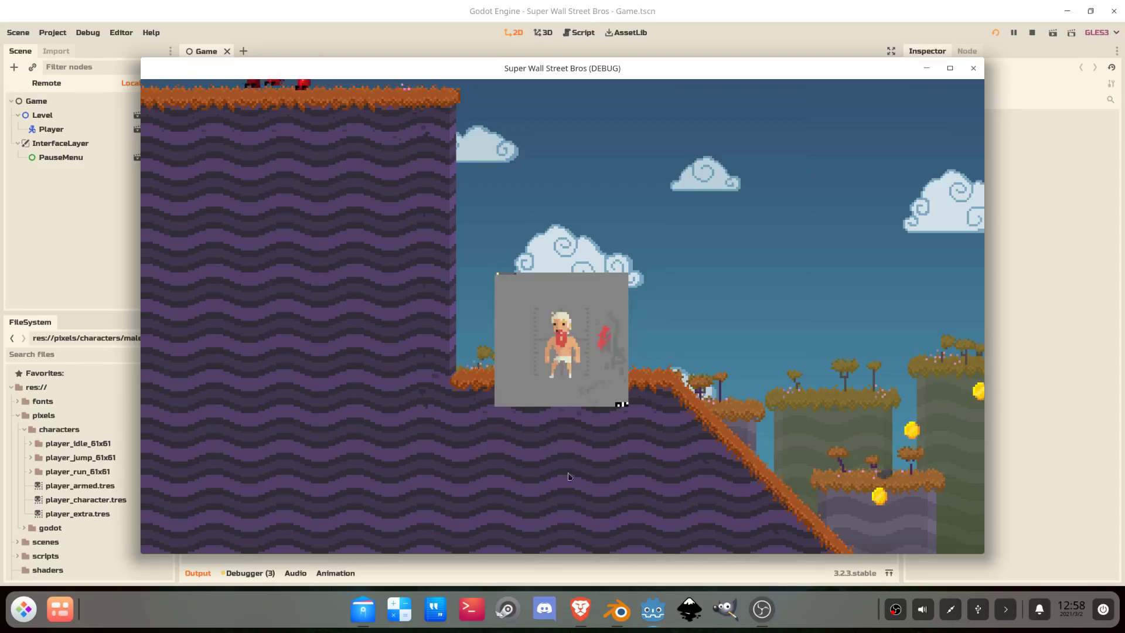
pyautogui.press('Right')
pyautogui.press('Right')
pyautogui.press('Left')
pyautogui.press('Right')
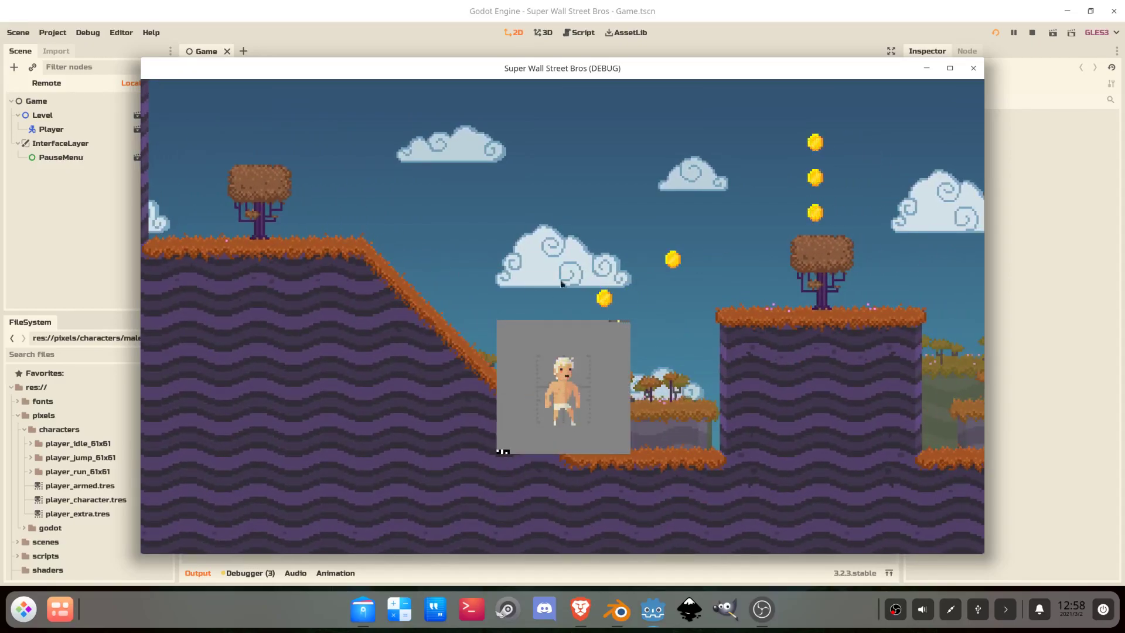
# Check the red marks in the idle animation facing both ways around the slope and tree-topped block, and quit the game
pyautogui.press('Left')
pyautogui.press('Right')
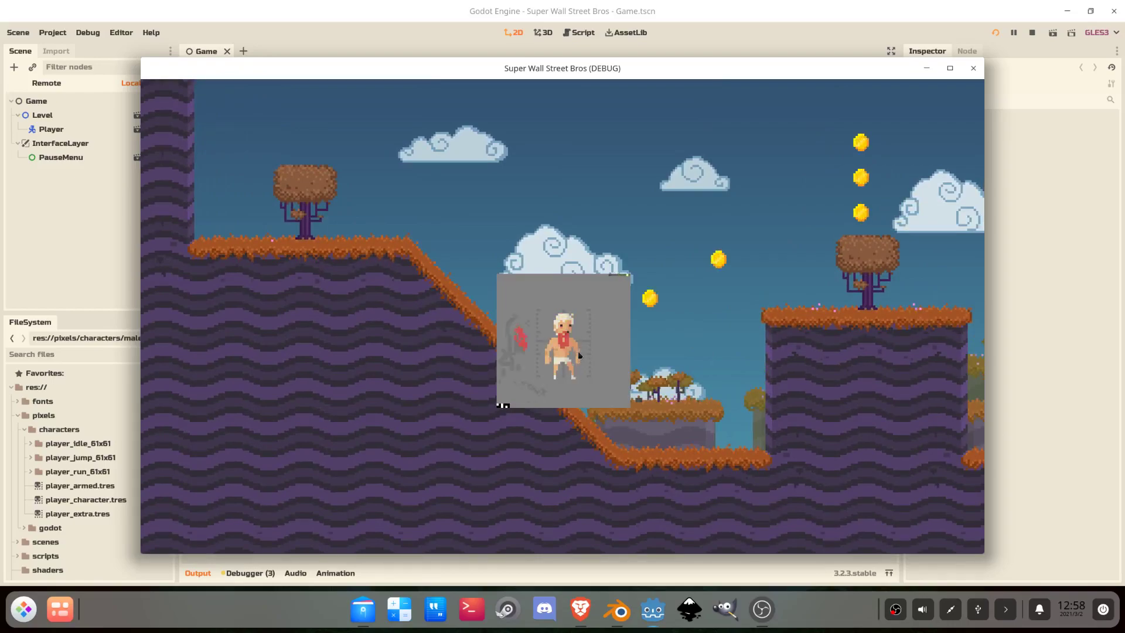
pyautogui.press('Right')
pyautogui.press('Right')
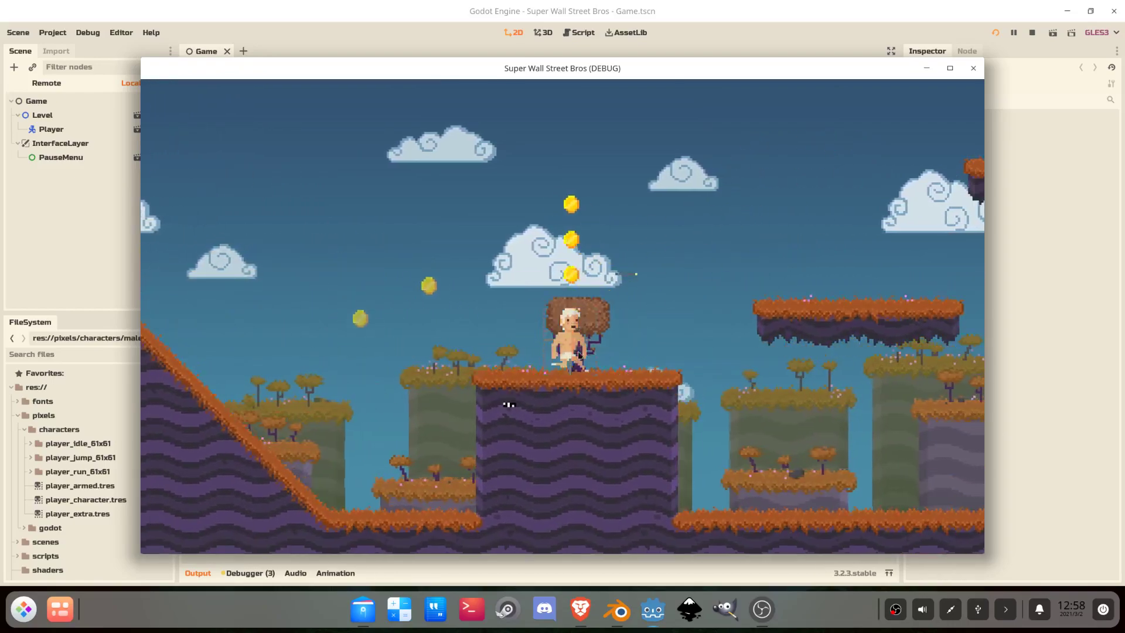
pyautogui.press('Left')
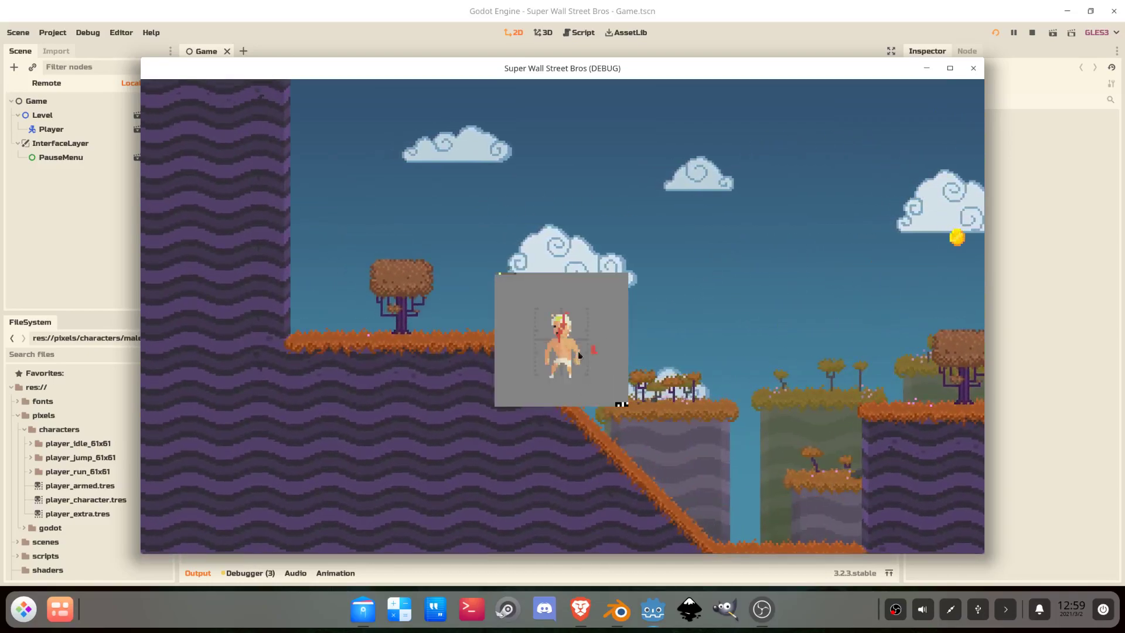
pyautogui.press('Escape')
pyautogui.click(615, 369)
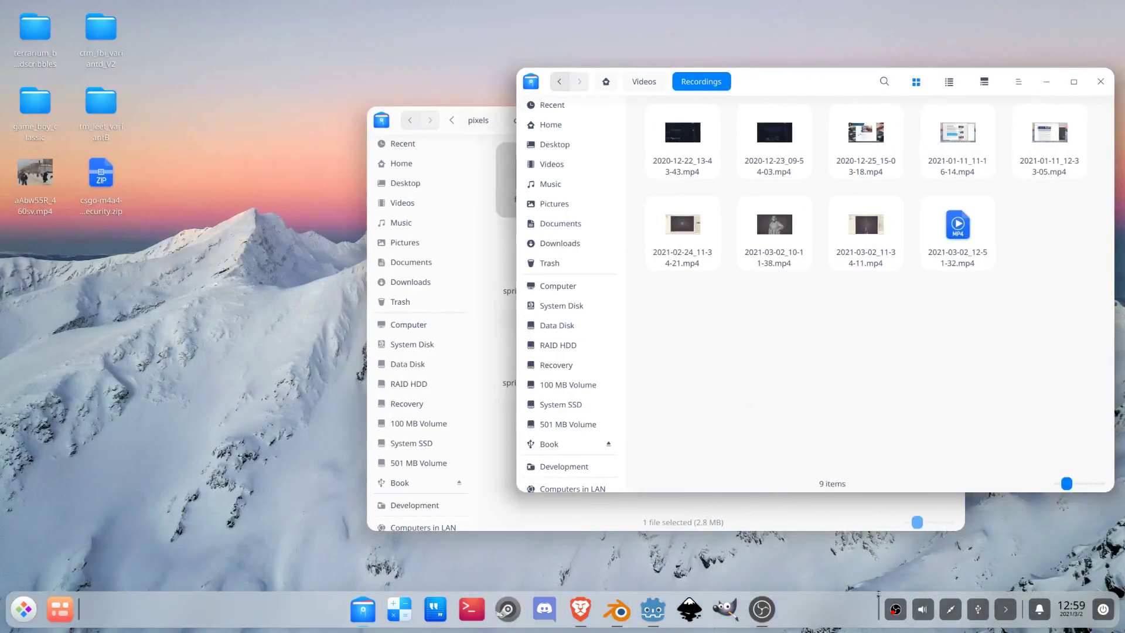
pyautogui.rightClick(896, 609)
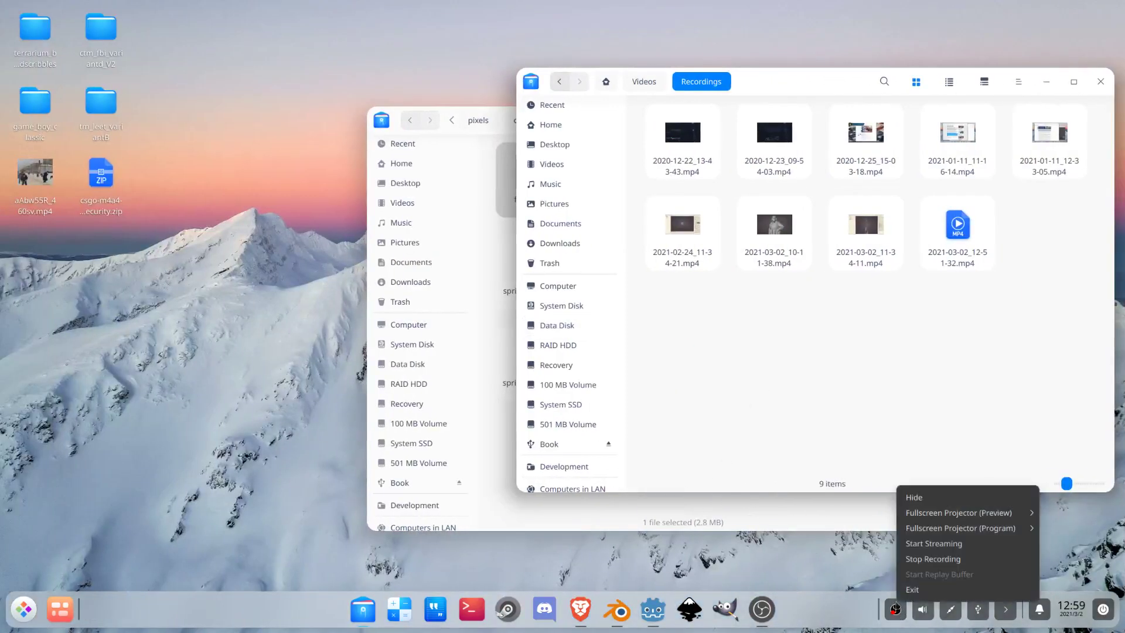